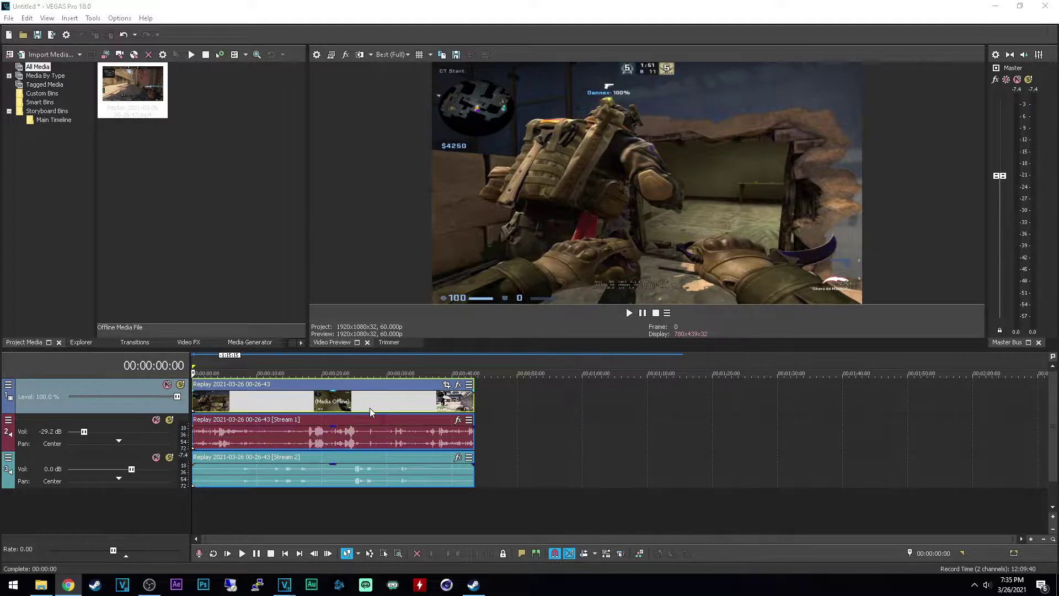
Move the playhead to 00:00:04:07 and briefly play the replay from there.
left_click(219, 512)
key("space")
key("space")
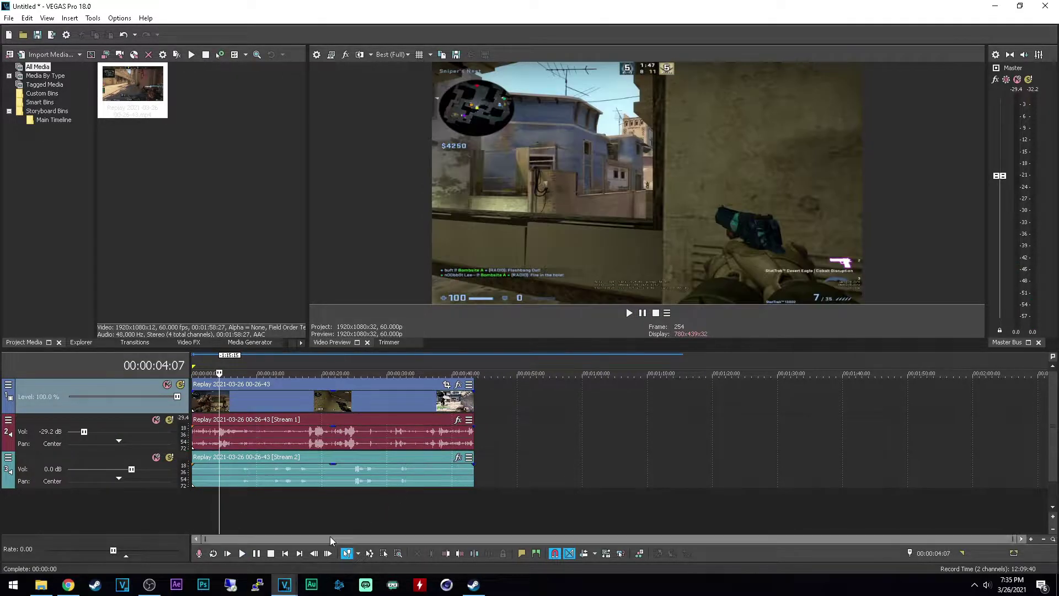
mouse_move(284, 585)
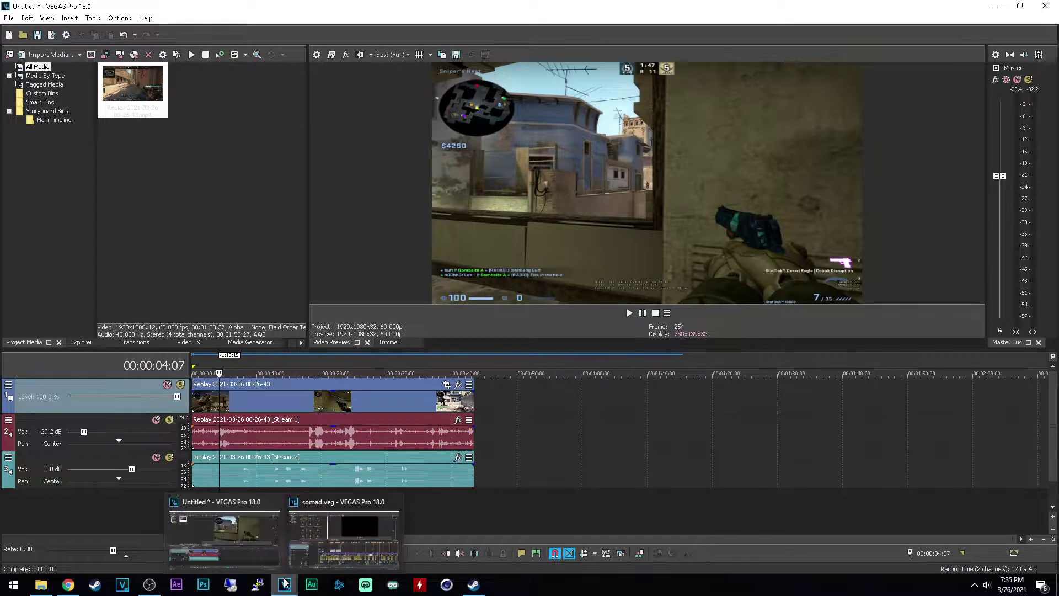
left_click(333, 536)
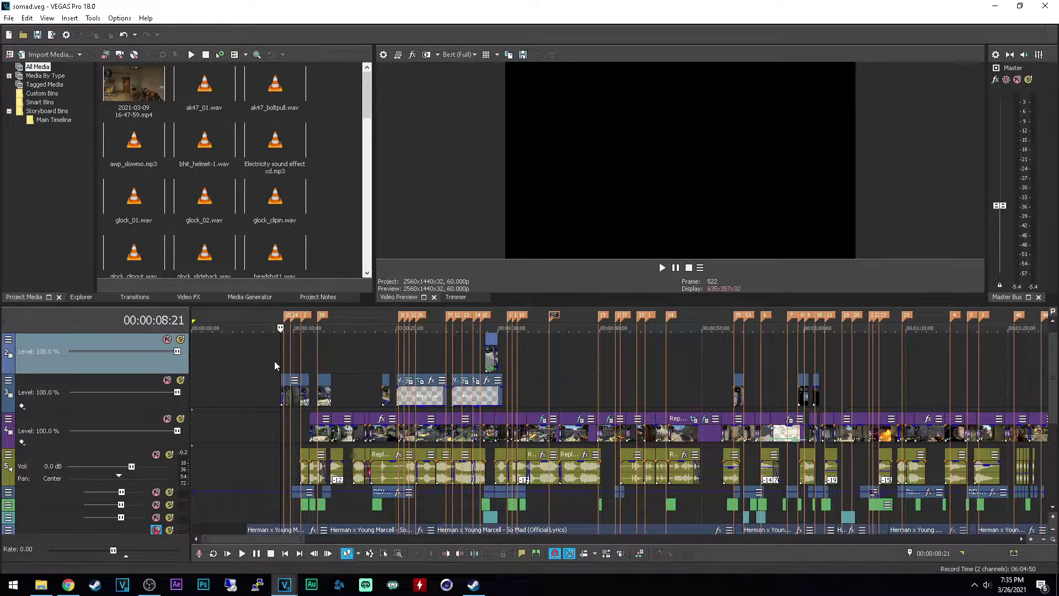
scroll(270, 360, "down", 1)
scroll(270, 365, "up", 1)
left_click(269, 360)
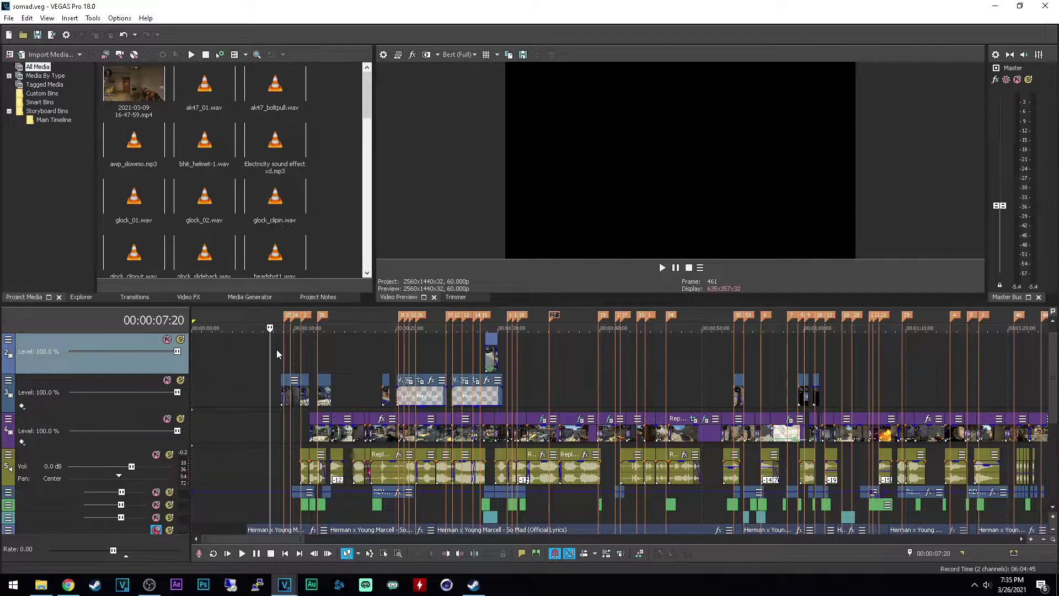
left_click(277, 349)
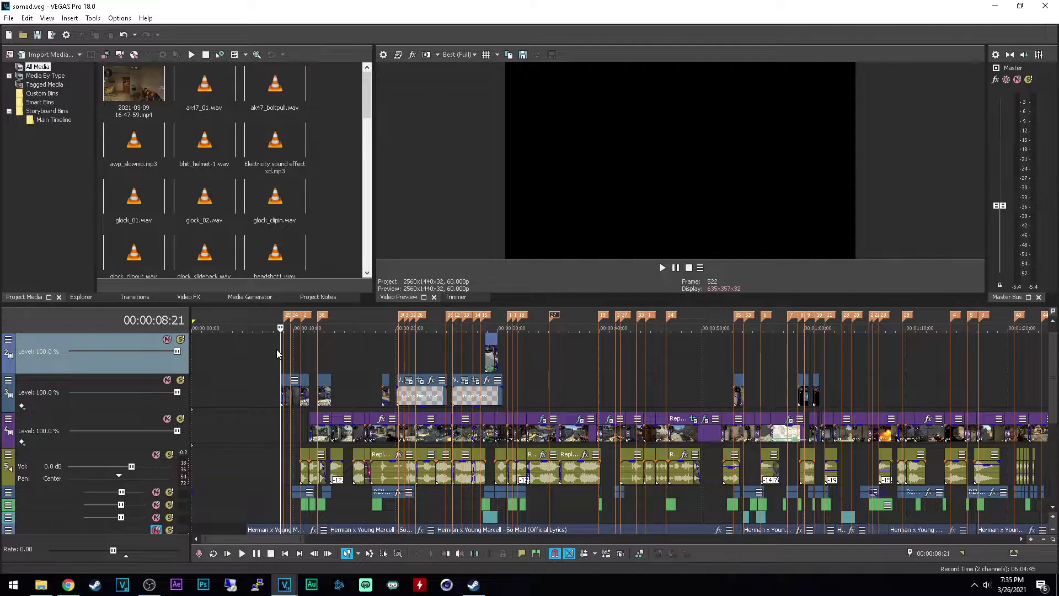
scroll(265, 394, "down", 1)
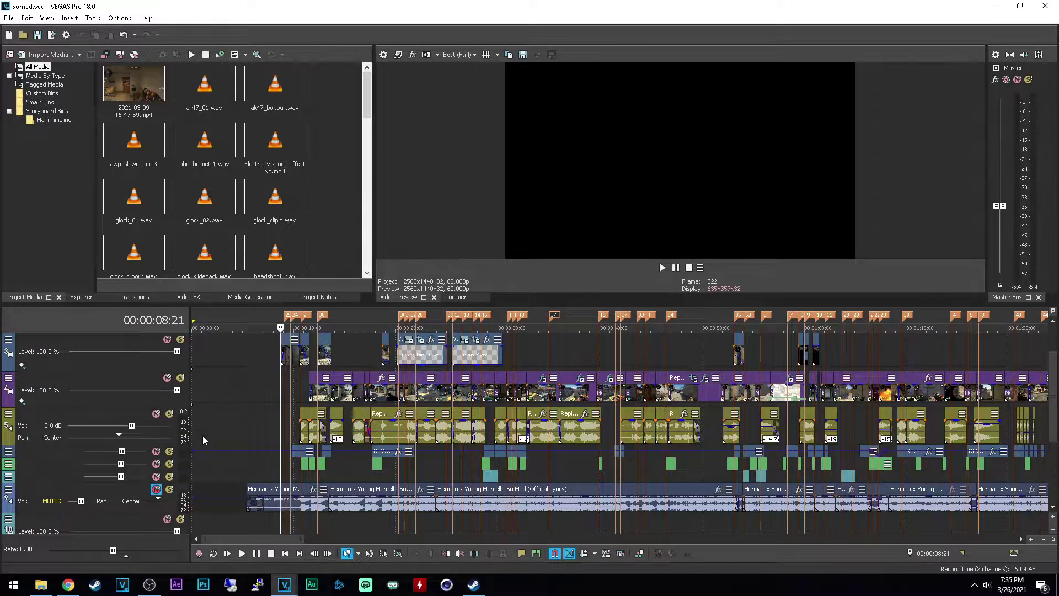
scroll(242, 369, "up", 1)
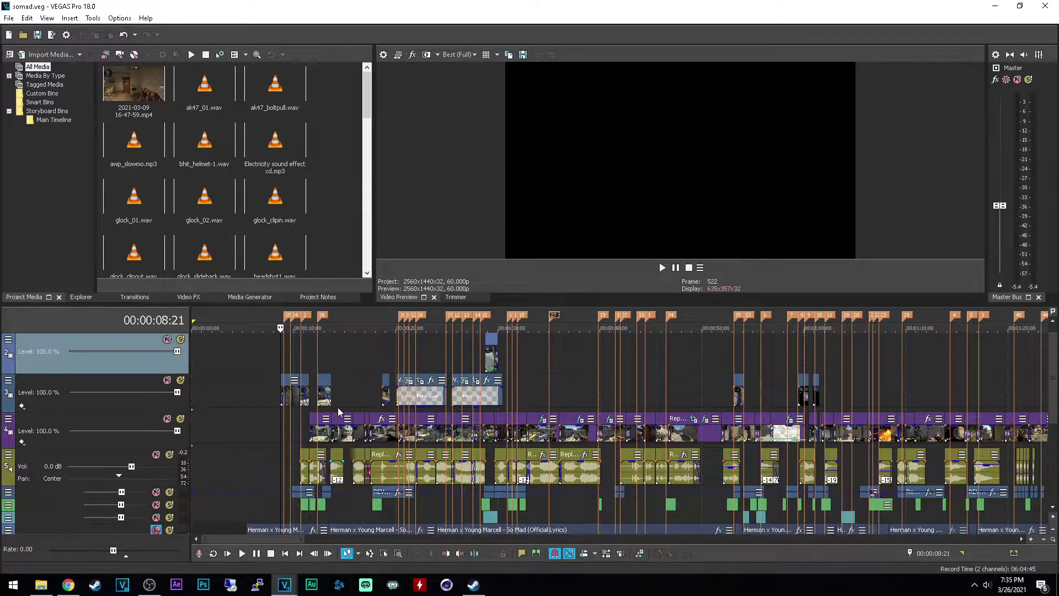
key("space")
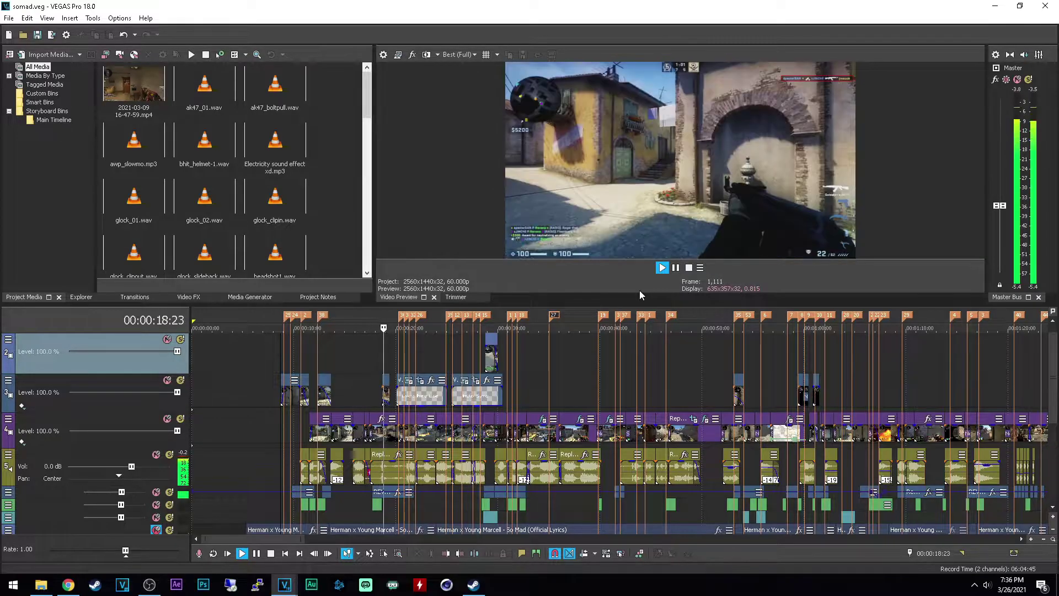
key("space")
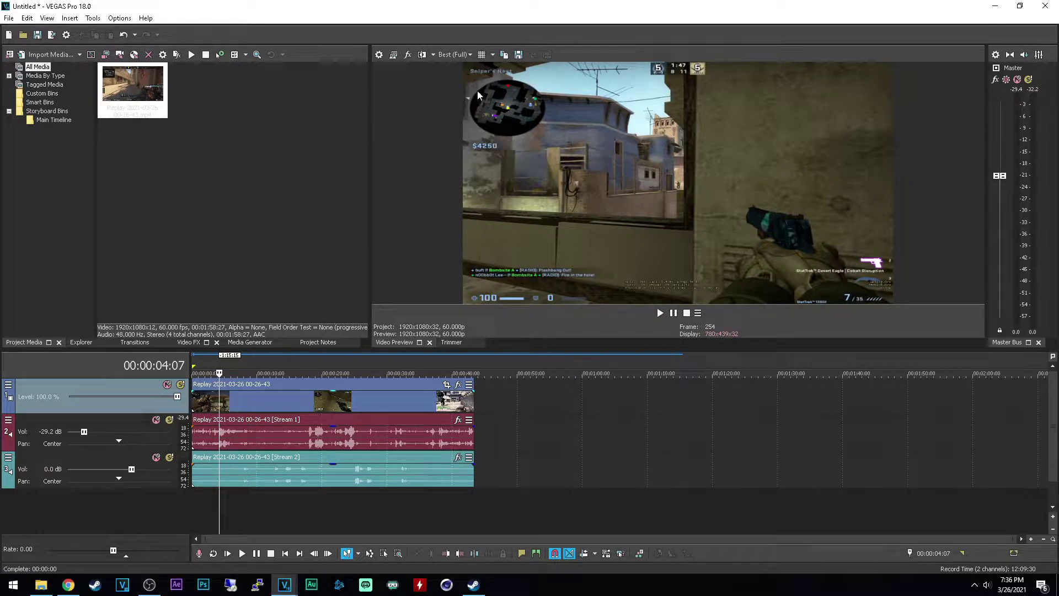
Lower the preview quality through Draft (Half) down to Draft (Quarter).
left_click(453, 57)
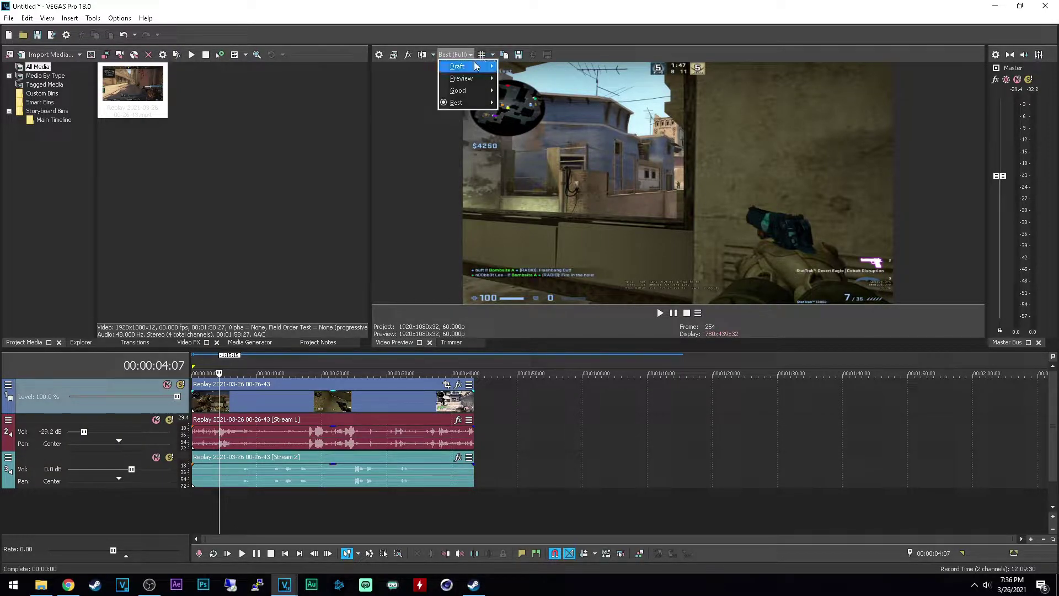
mouse_move(469, 66)
left_click(534, 91)
left_click(459, 54)
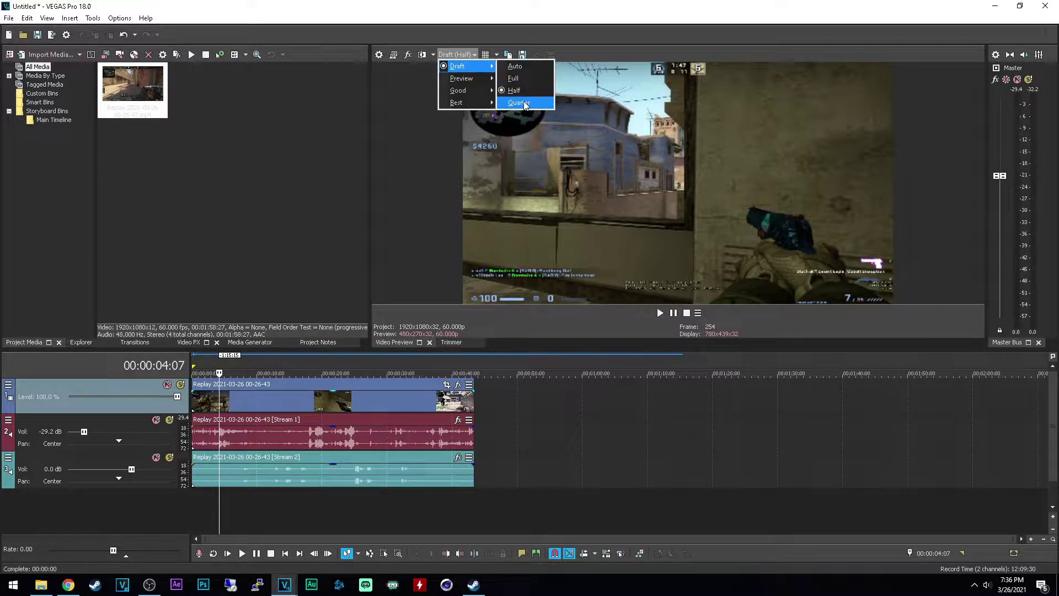
left_click(524, 103)
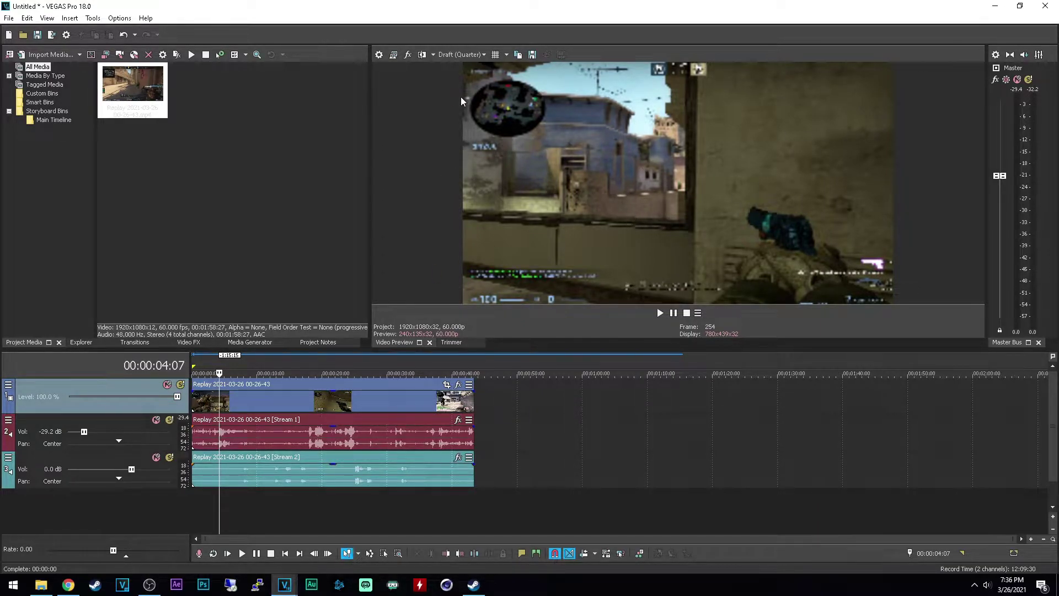
Add the replay clip to the timeline, match project settings to it, and set Stream 1 volume to -13.6 dB.
left_click(380, 55)
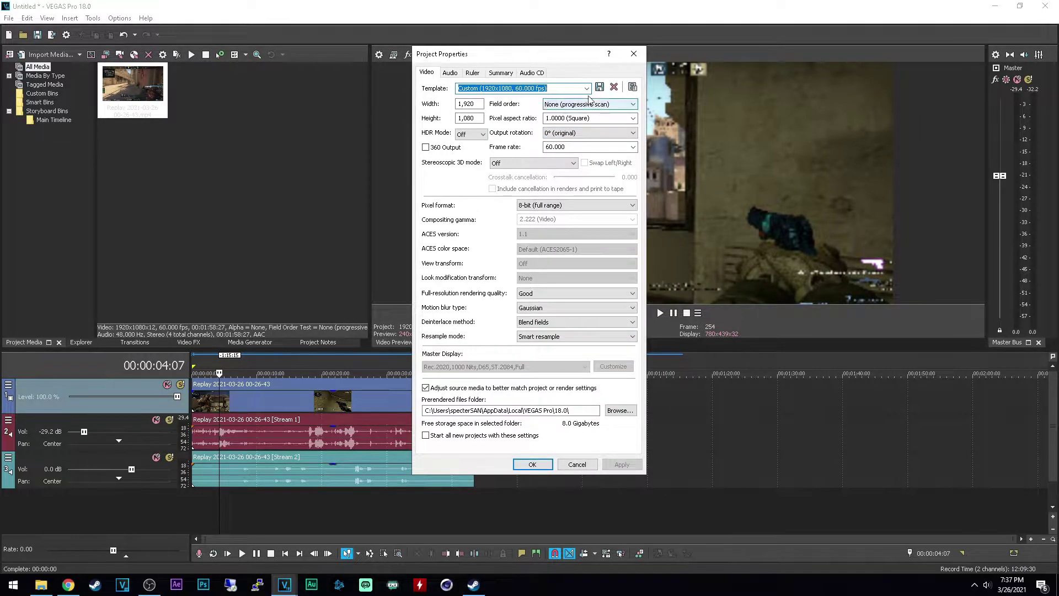
left_click(635, 54)
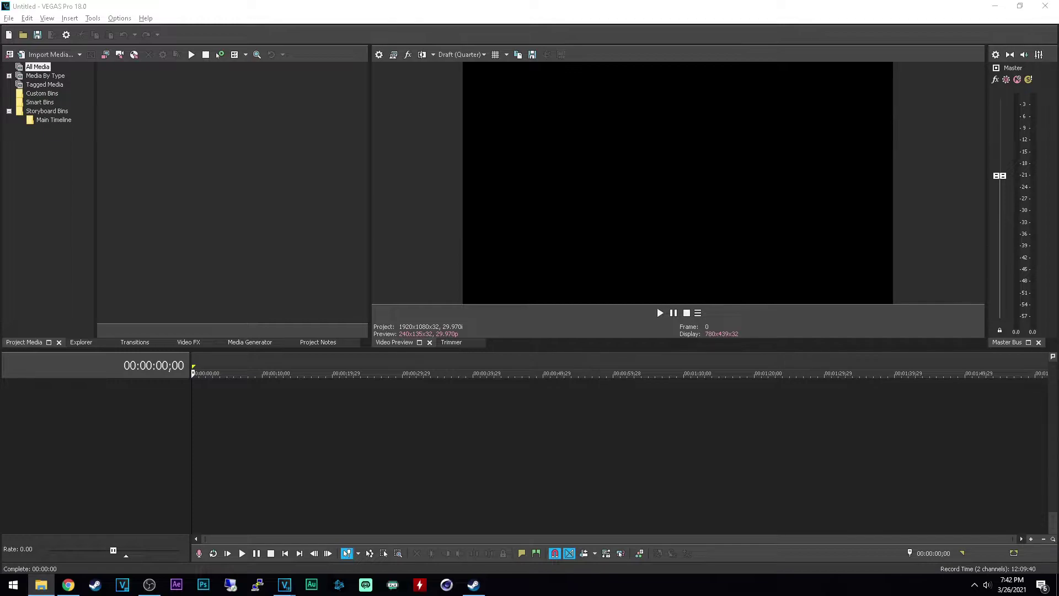
left_click_drag(227, 548, 257, 392)
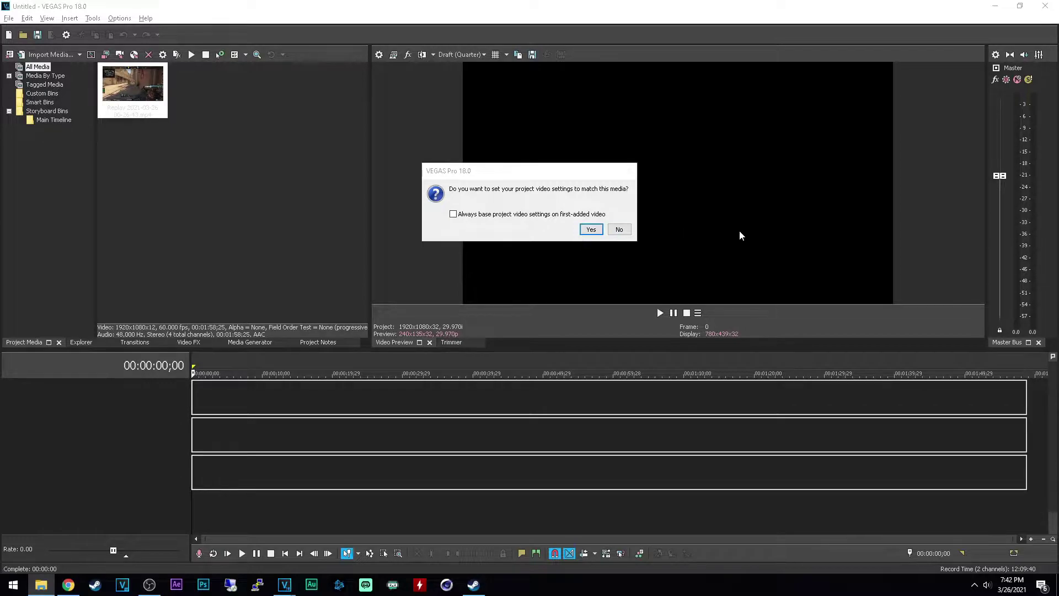
left_click(591, 229)
left_click_drag(131, 431, 87, 432)
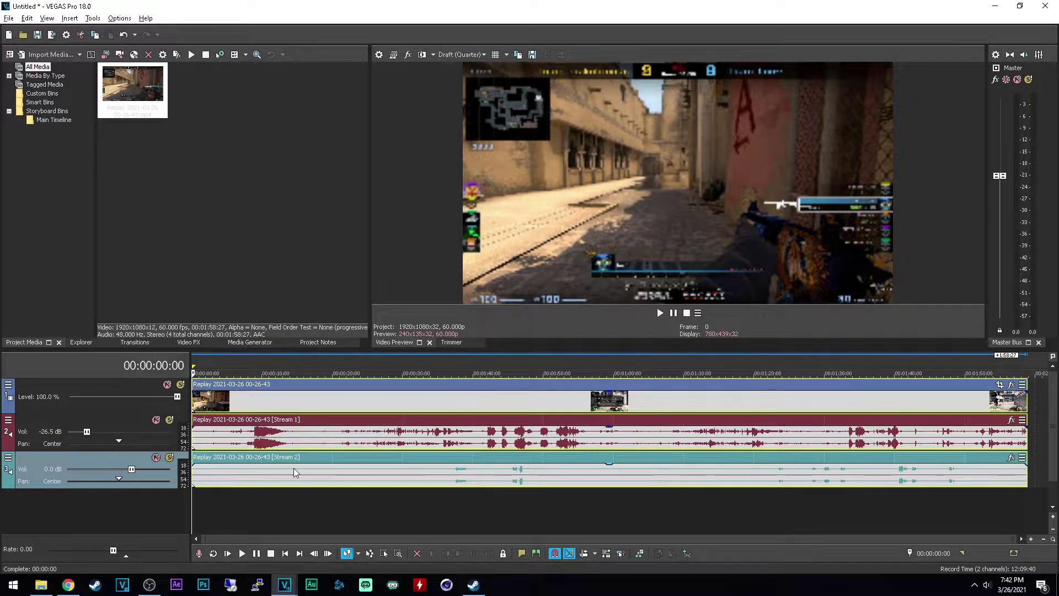
Lower Stream 2 volume to -20.4 dB, then set Resample mode to Disable and Deinterlace to None.
left_click_drag(134, 469, 95, 469)
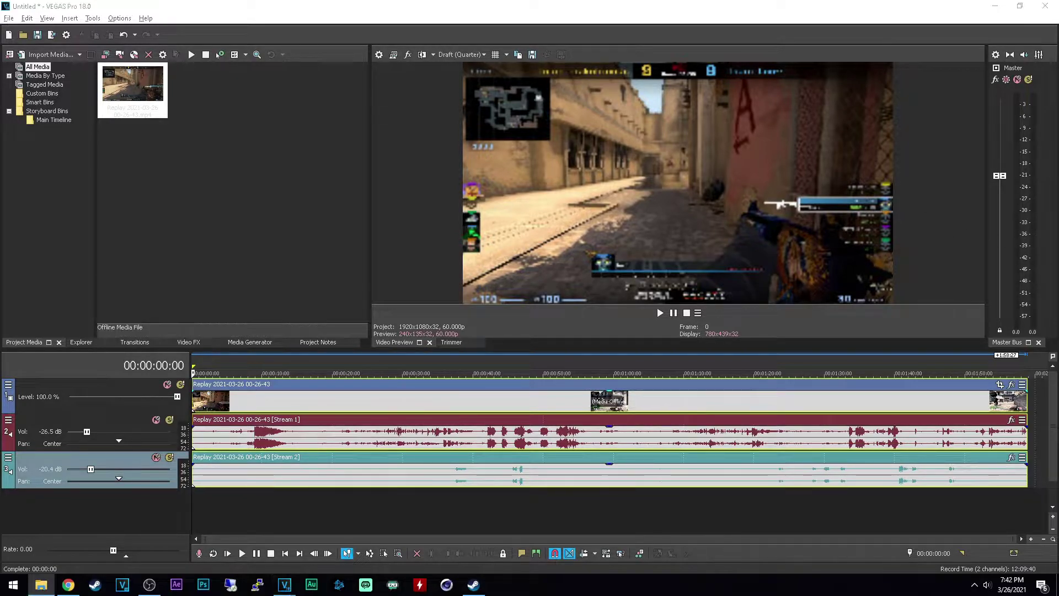
left_click(378, 56)
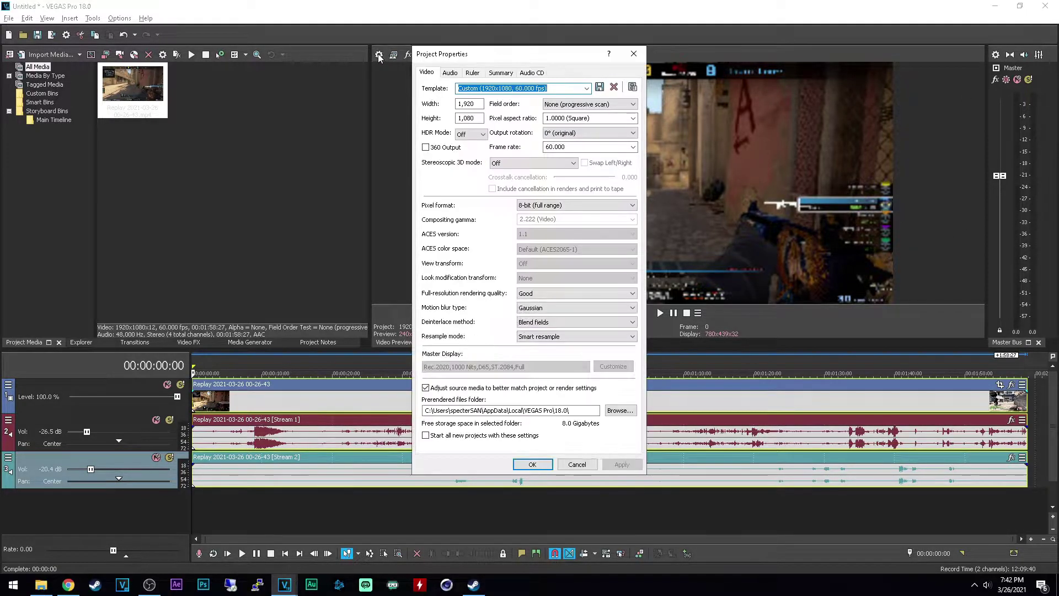
left_click(560, 337)
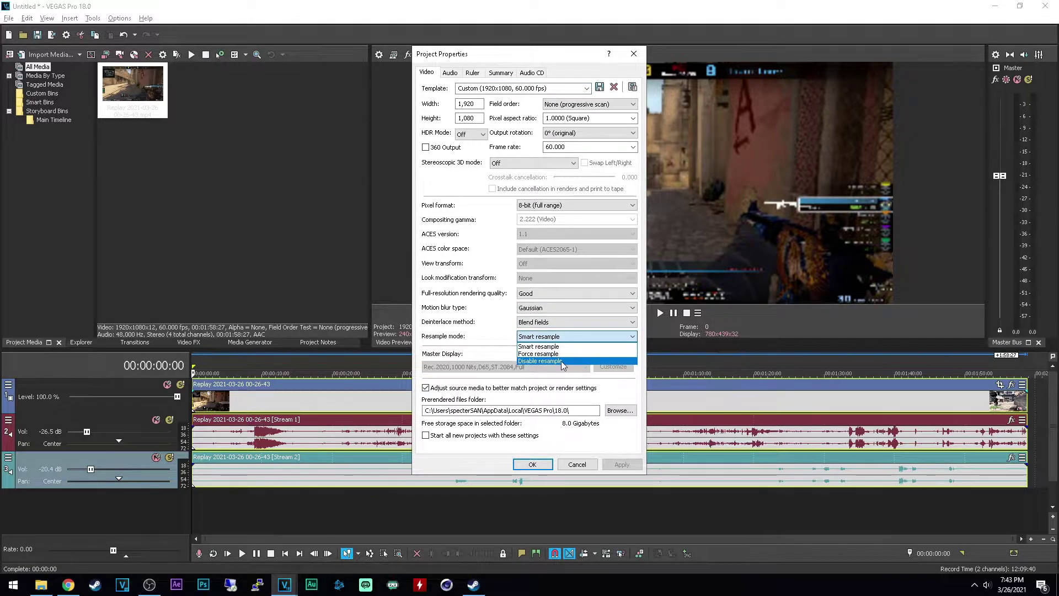
left_click(561, 361)
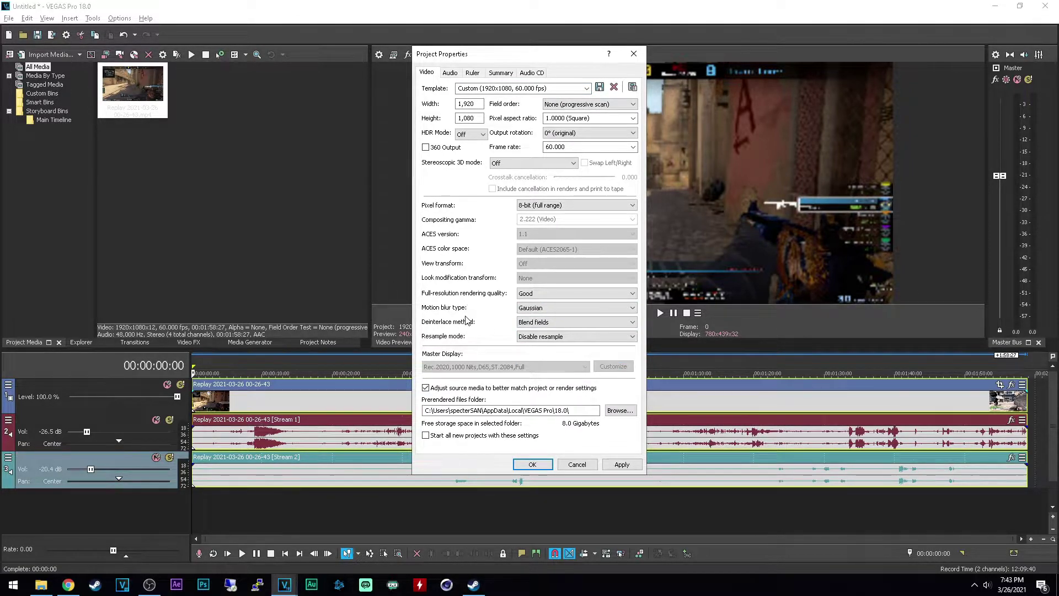
left_click(558, 321)
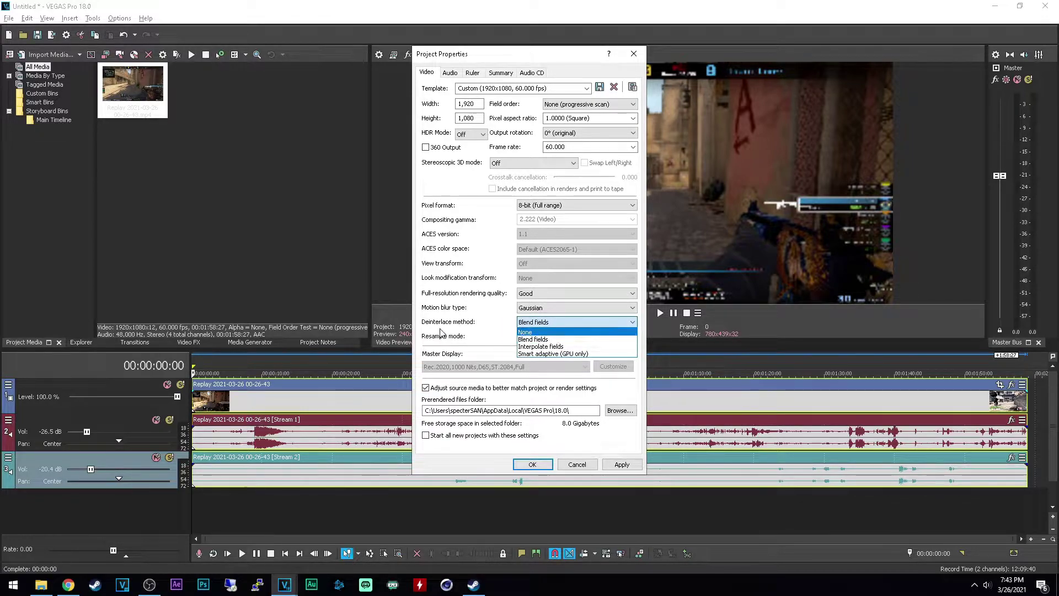
left_click(537, 331)
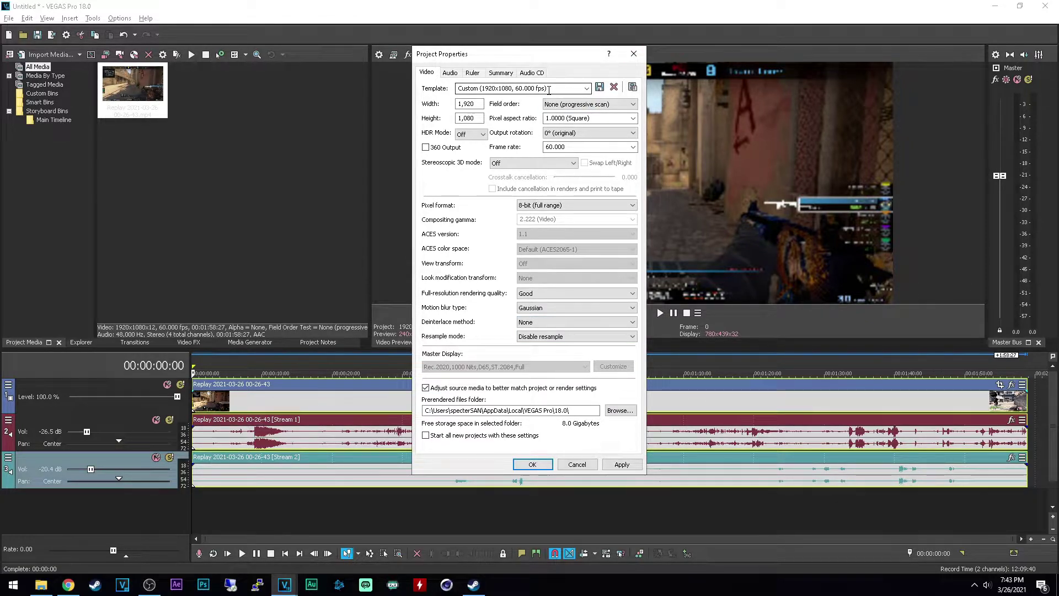
Set the project size to 1280x720 and the frame rate to 30.
left_click(480, 103)
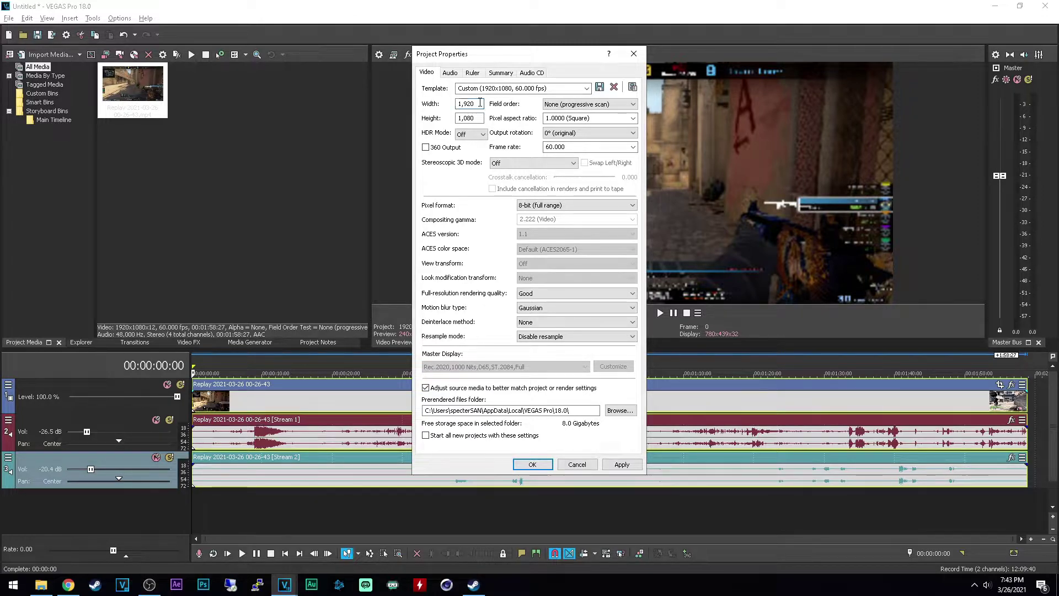
key("BackSpace")
key("BackSpace")
key("BackSpace")
key("BackSpace")
key("BackSpace")
type("2560")
key("Tab")
type("1440")
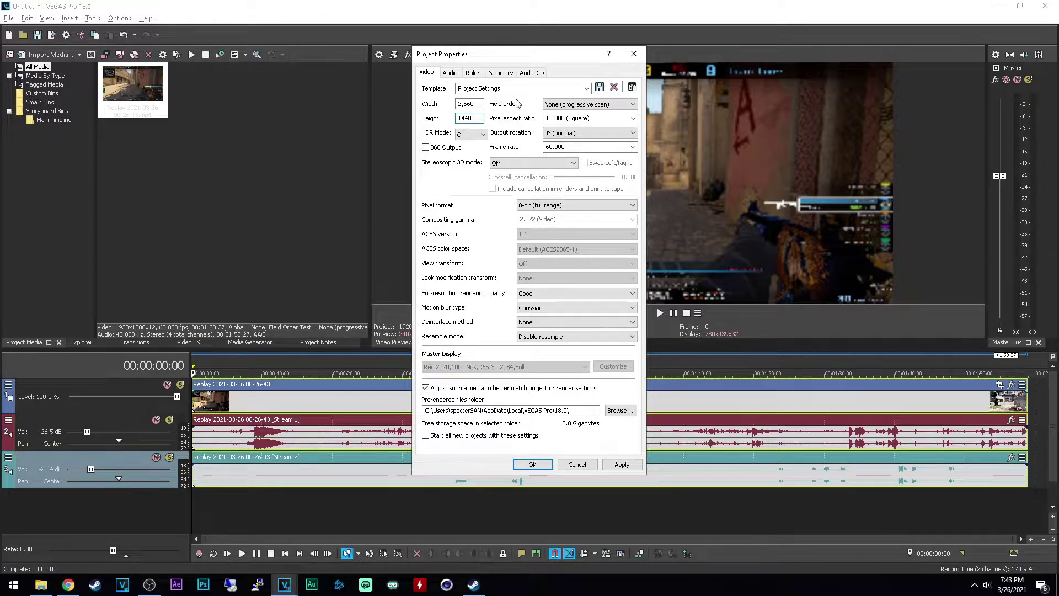
left_click(479, 103)
double_click(480, 103)
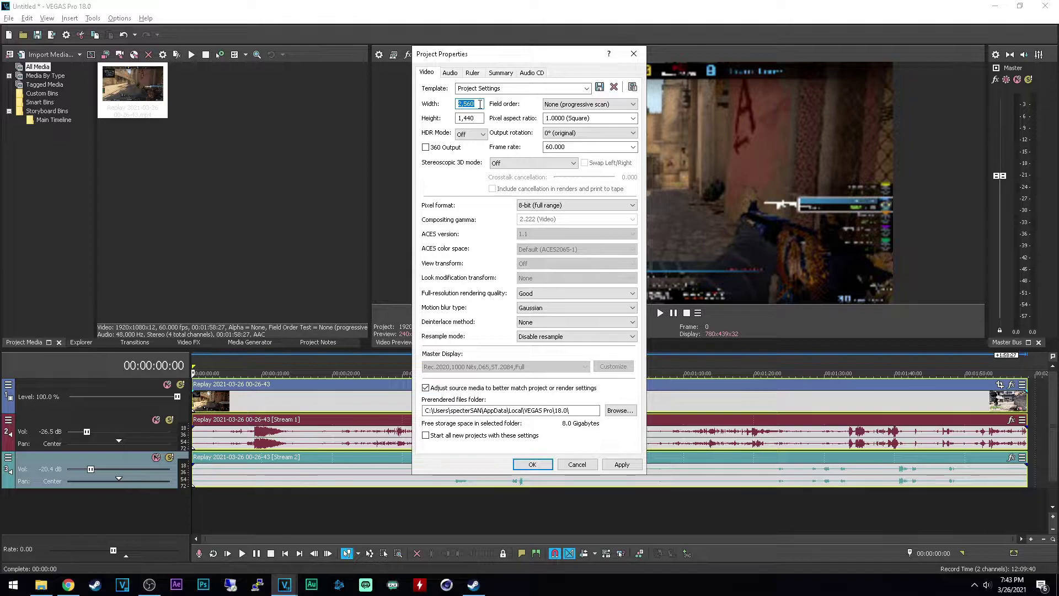
type("1,280")
key("Tab")
type("720")
left_click(602, 147)
type("30")
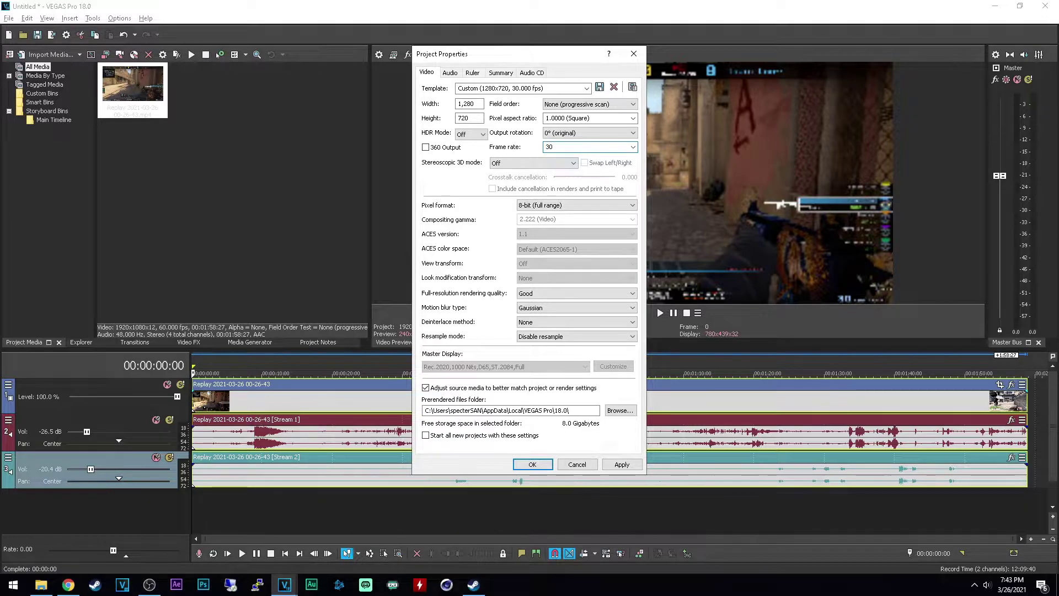
Apply the 1280x720, 30 fps project settings and jump to 00:01:36:07 in the clip.
left_click(622, 464)
left_click(536, 464)
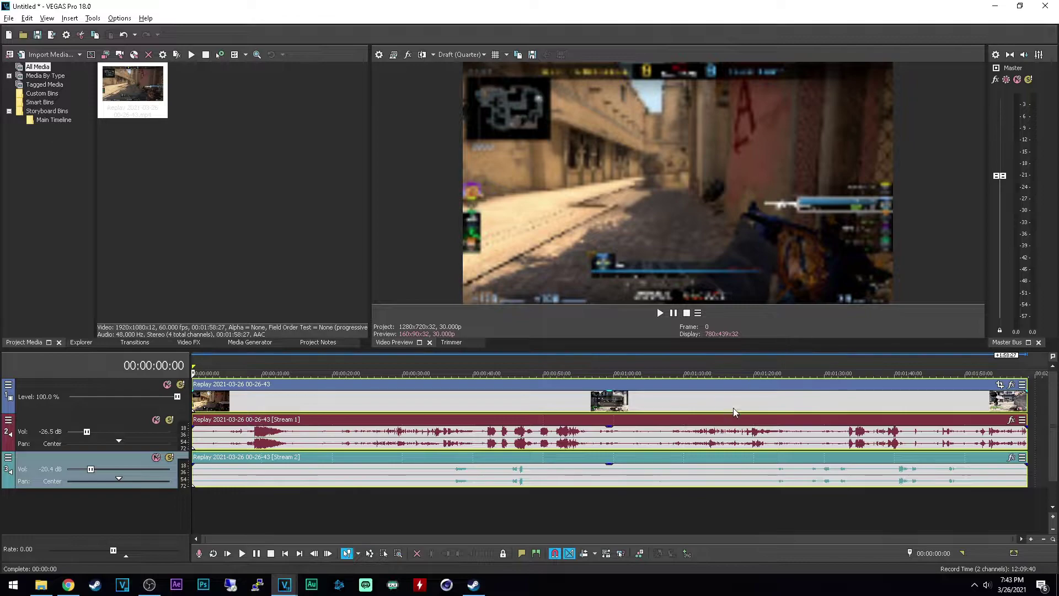
left_click(869, 406)
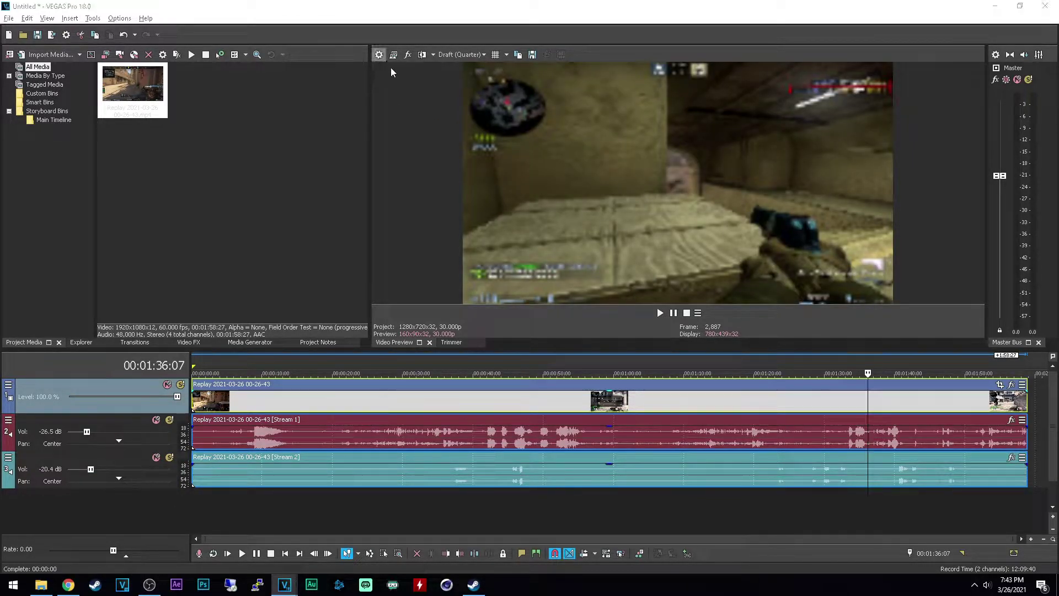
Reopen Project Properties to check the 1,280 width, then cancel without changes.
left_click(379, 54)
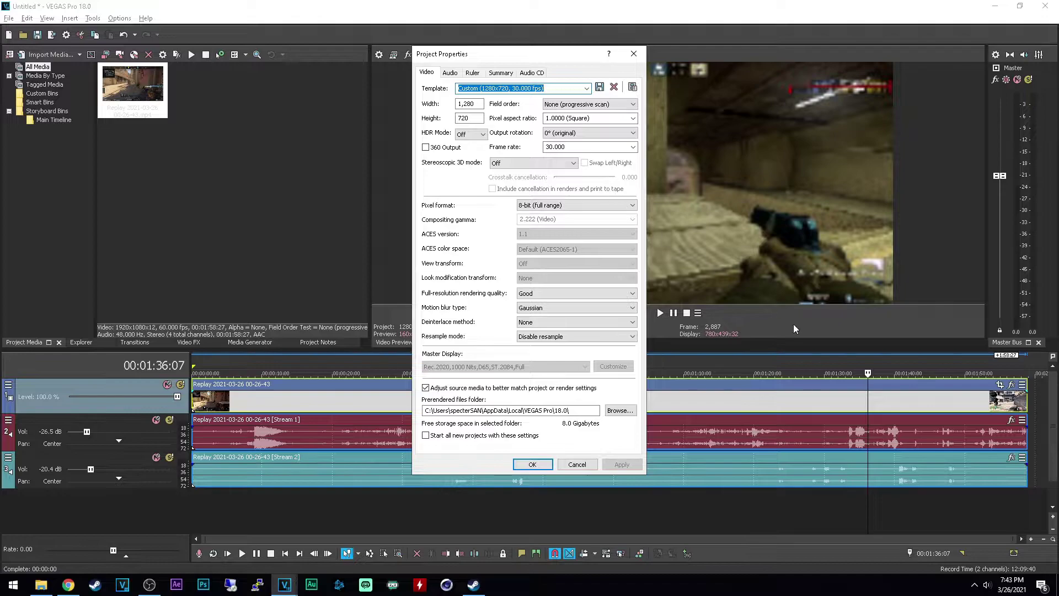
double_click(469, 104)
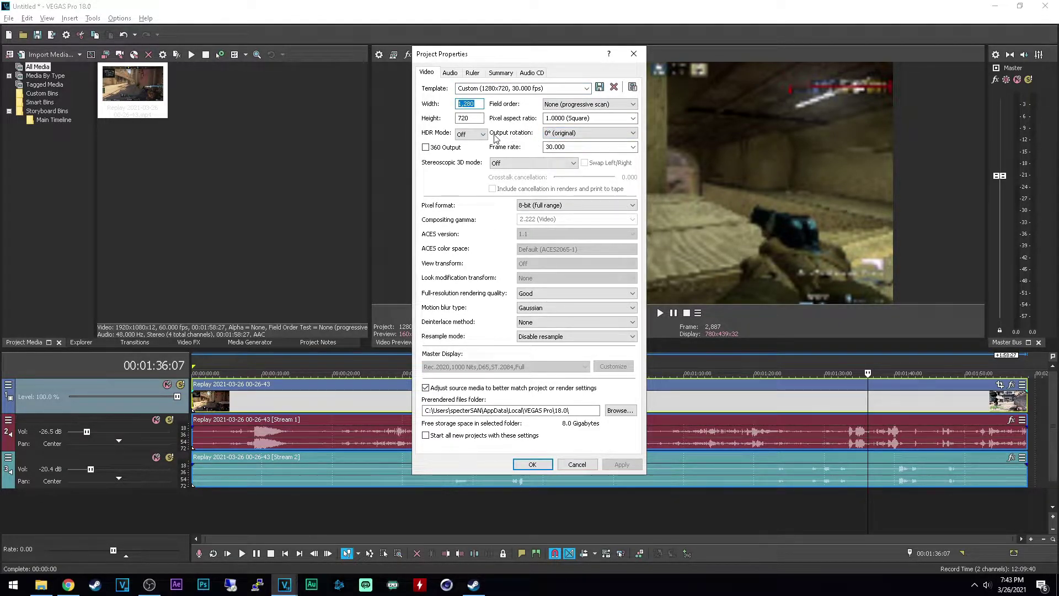
left_click(577, 464)
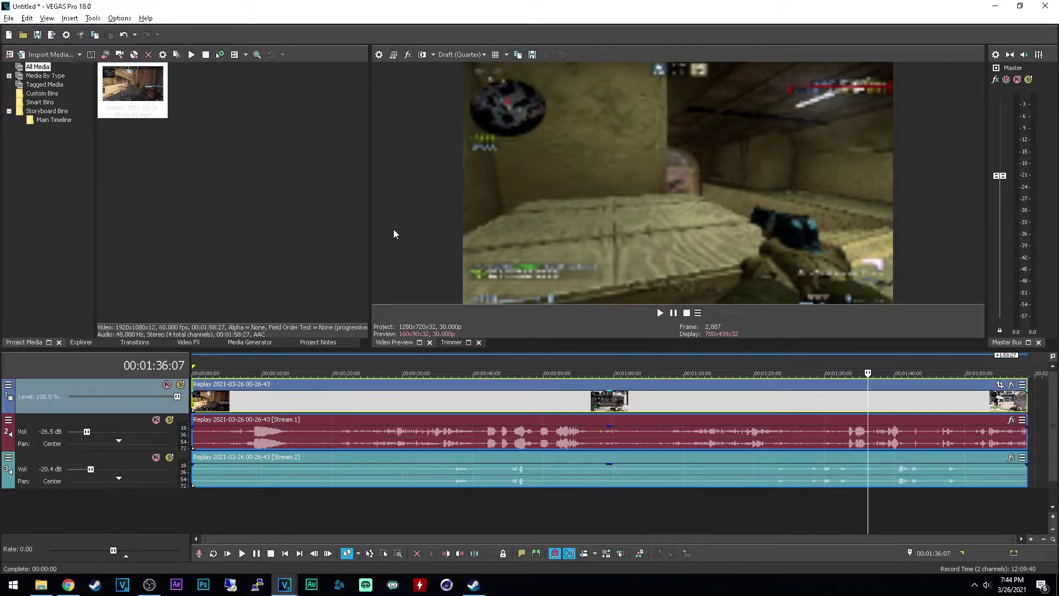
In Preferences' Video page, change Dynamic RAM Preview max from 200 MB to 0.
left_click(120, 19)
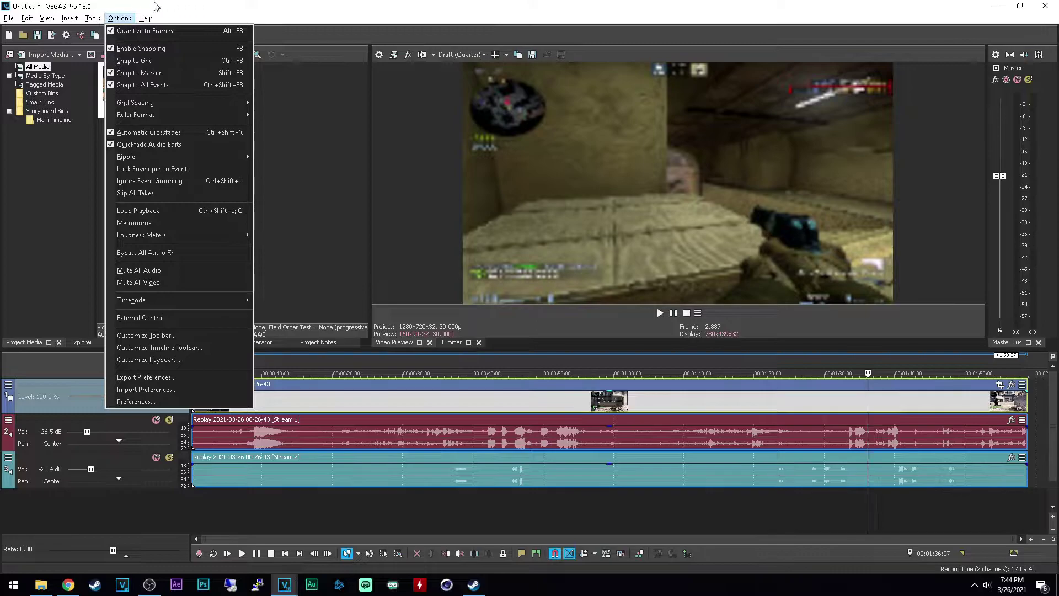
left_click(142, 403)
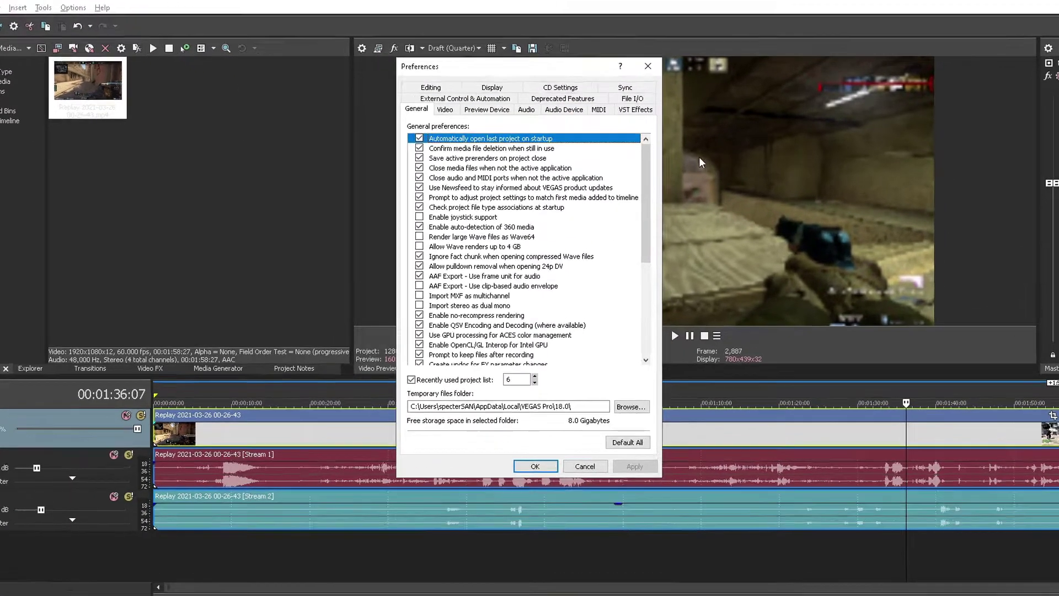
left_click(443, 110)
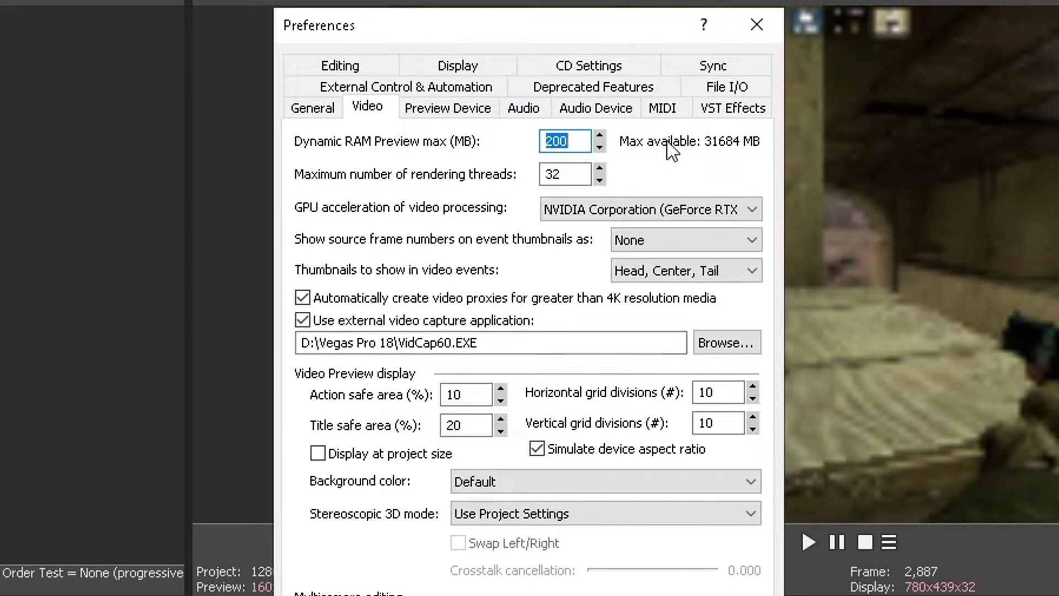
left_click(577, 143)
left_click_drag(577, 135, 505, 139)
type("5000")
left_click_drag(579, 141, 414, 133)
type("0")
Keep GPU acceleration on the NVIDIA card and close Preferences with OK.
left_click(731, 212)
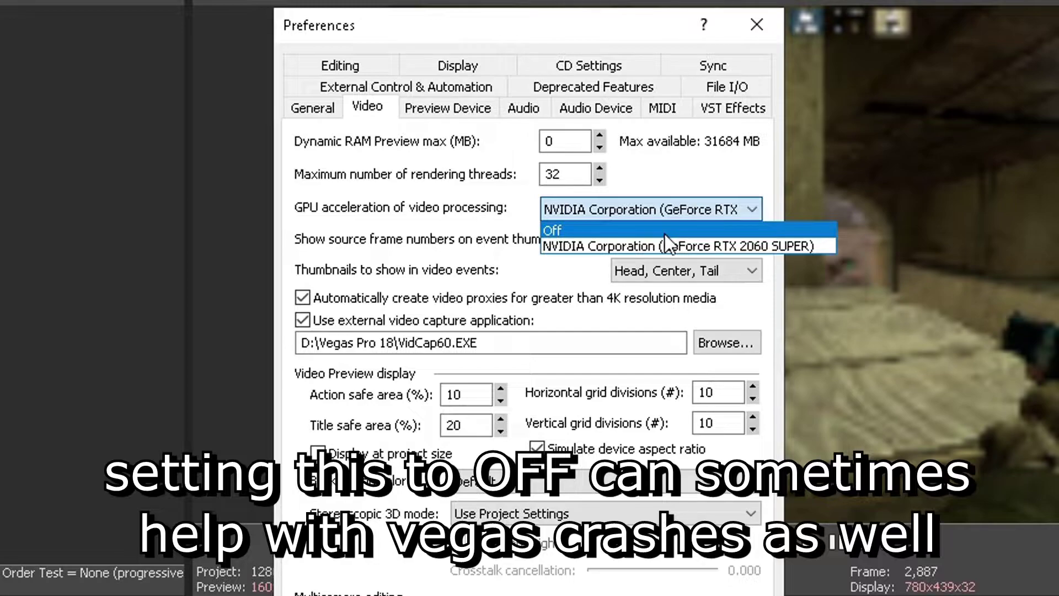
left_click(696, 170)
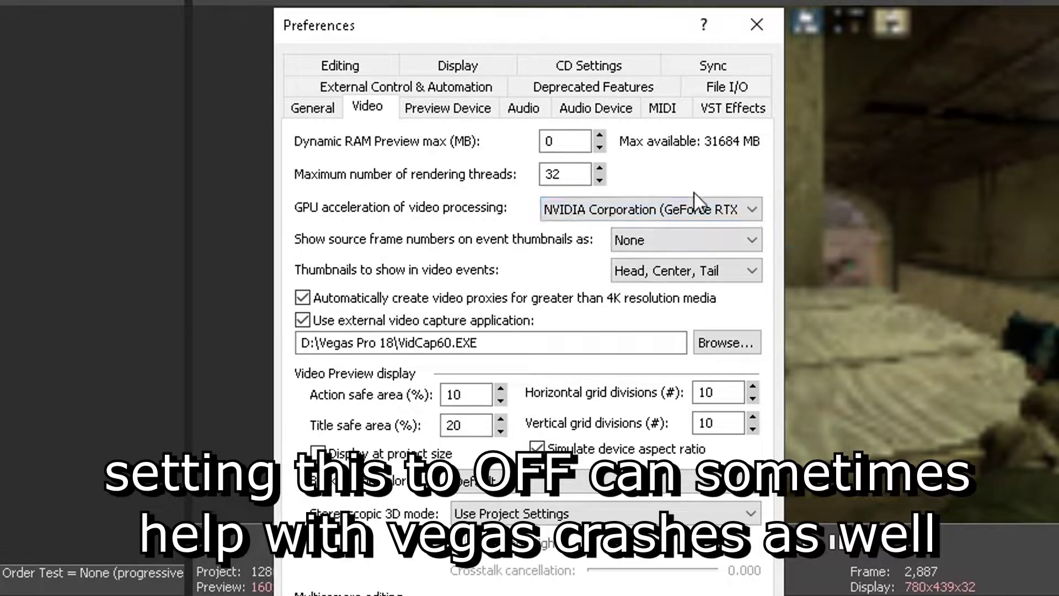
left_click(707, 210)
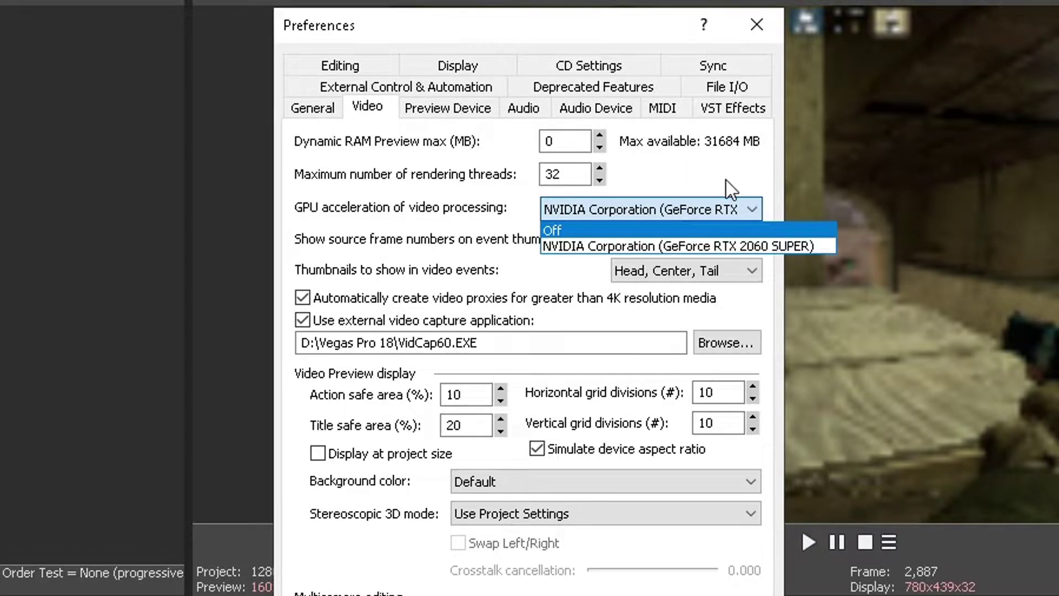
left_click(648, 243)
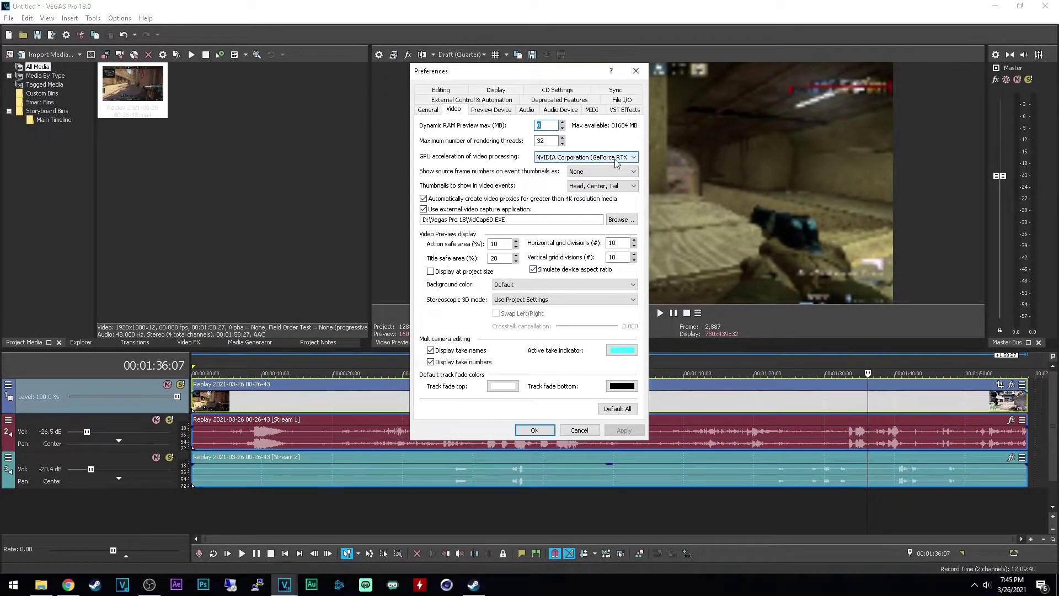
left_click(534, 430)
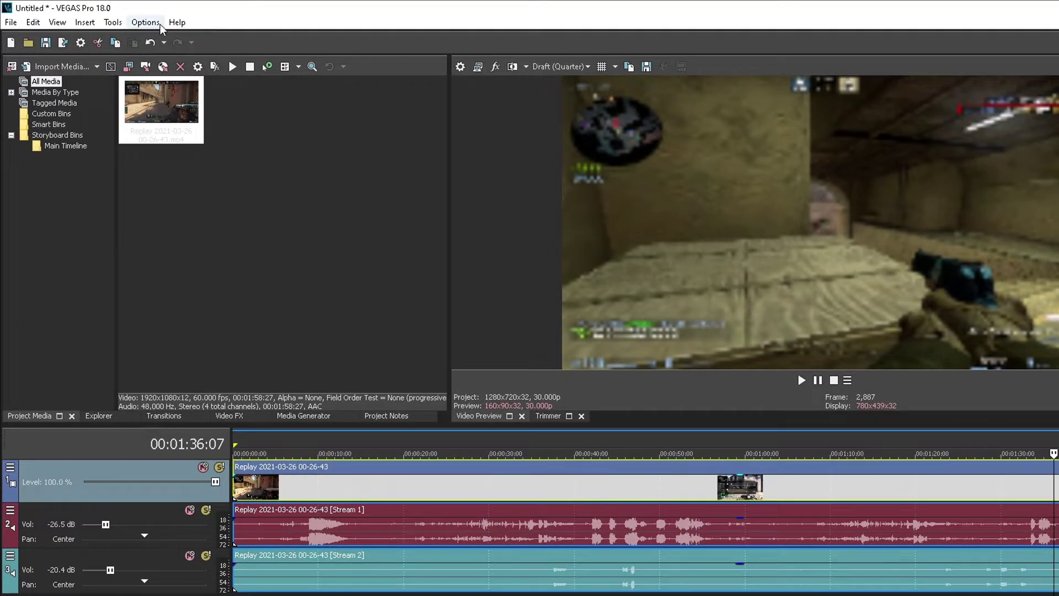
Reopen the Options menu with Ctrl+Shift held until the hidden Internal entry appears.
left_click(151, 24)
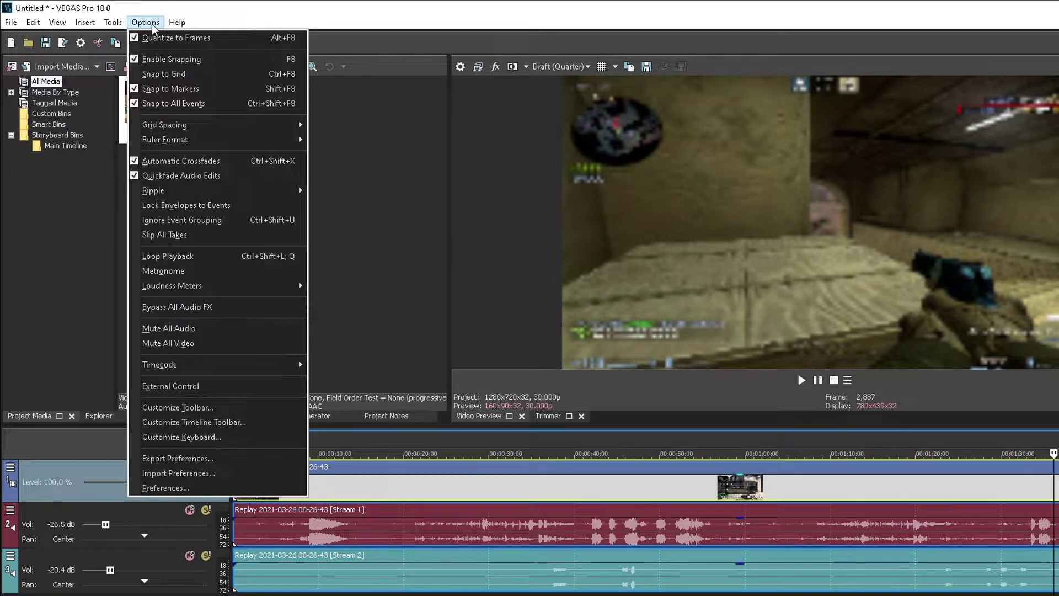
left_click(355, 7)
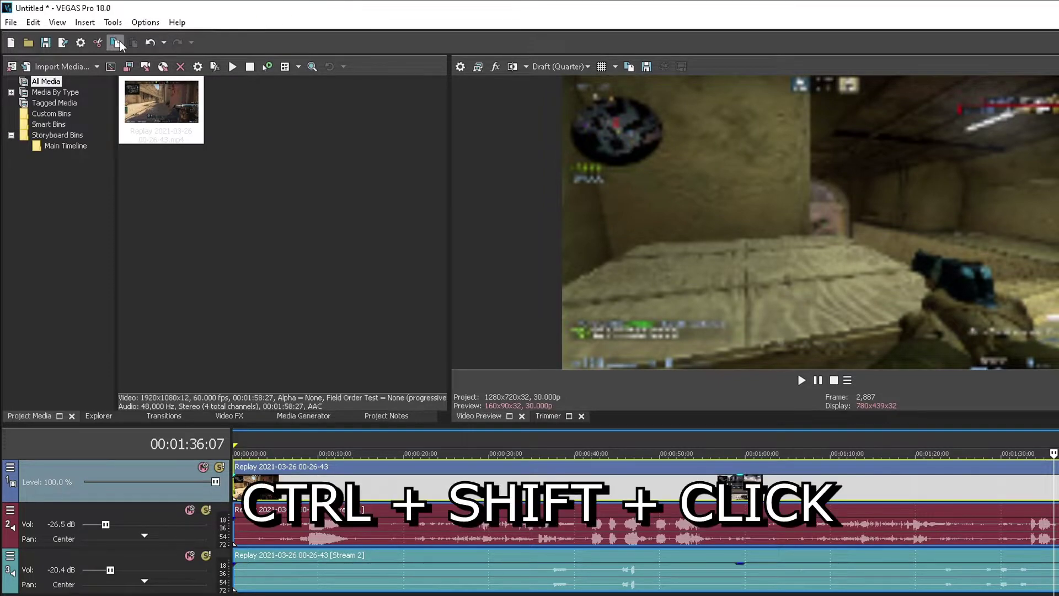
left_click(144, 23)
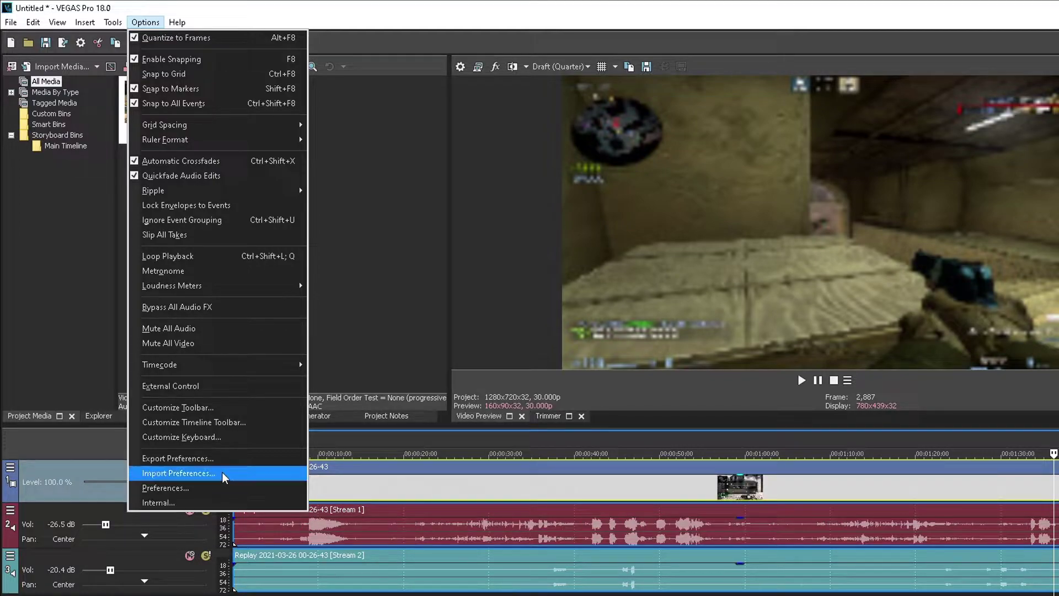
left_click(402, 16)
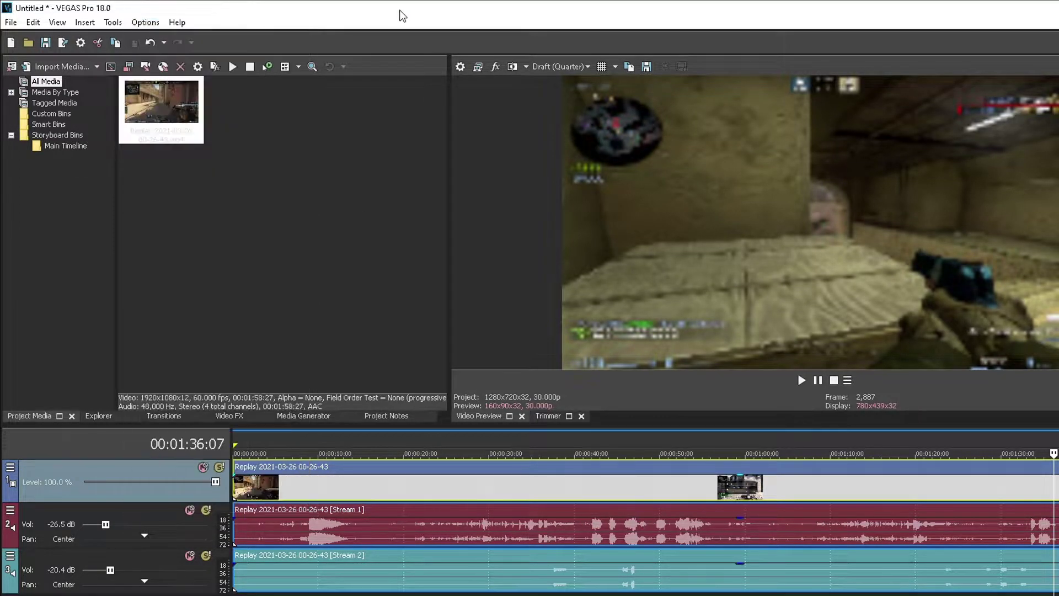
left_click(145, 22)
mouse_move(178, 22)
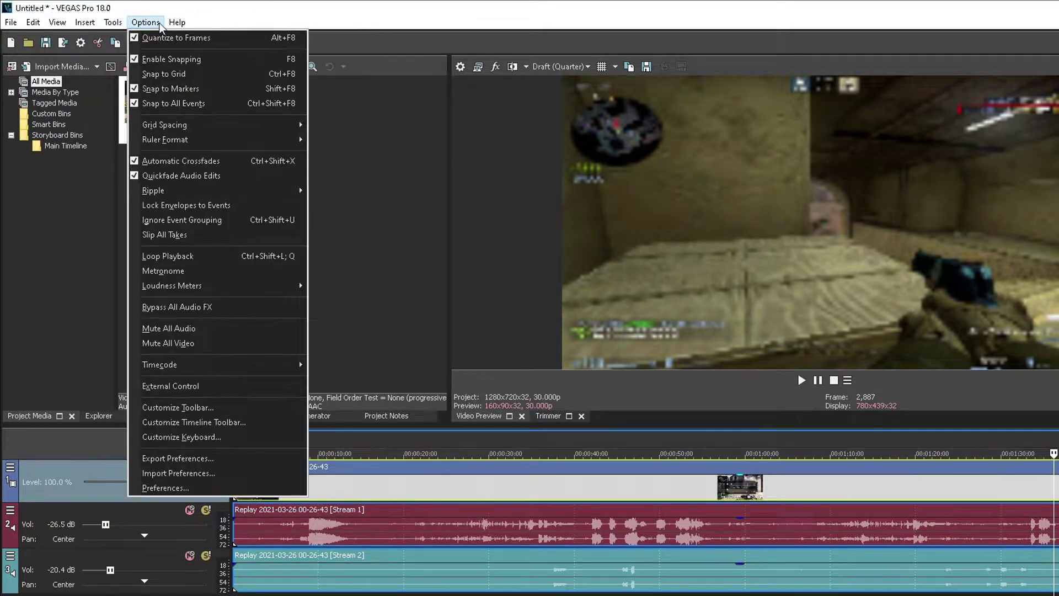
left_click(146, 22)
left_click(177, 22)
mouse_move(145, 22)
left_click(176, 28)
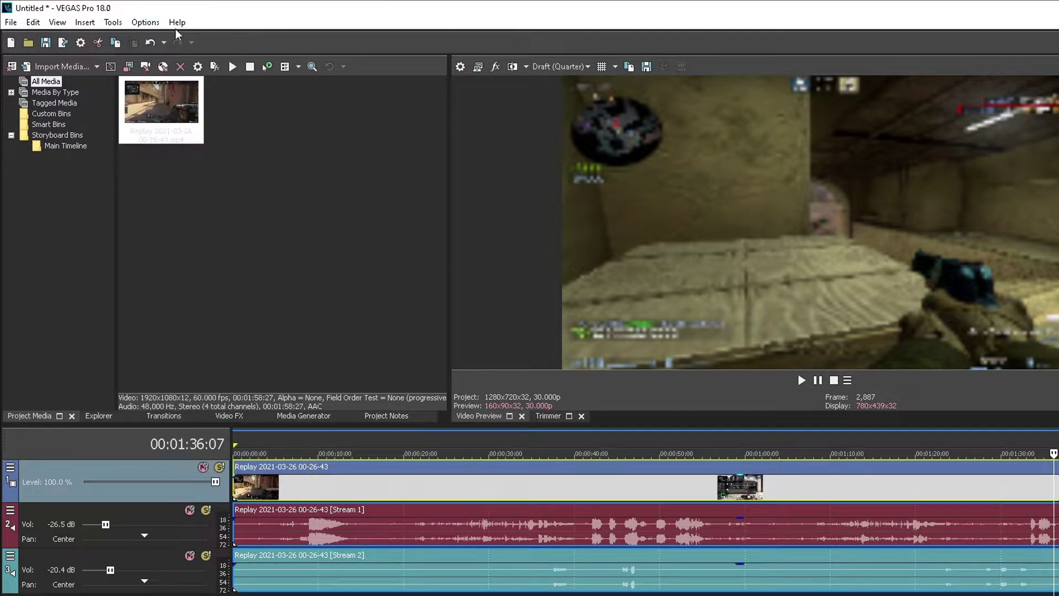
left_click(138, 23)
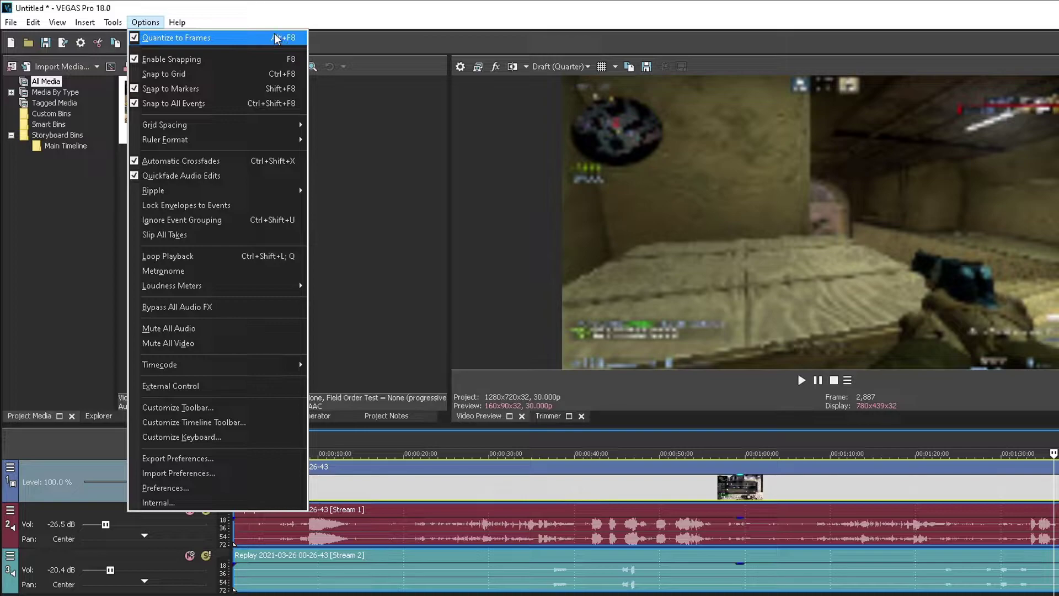
left_click(146, 24)
left_click(146, 23)
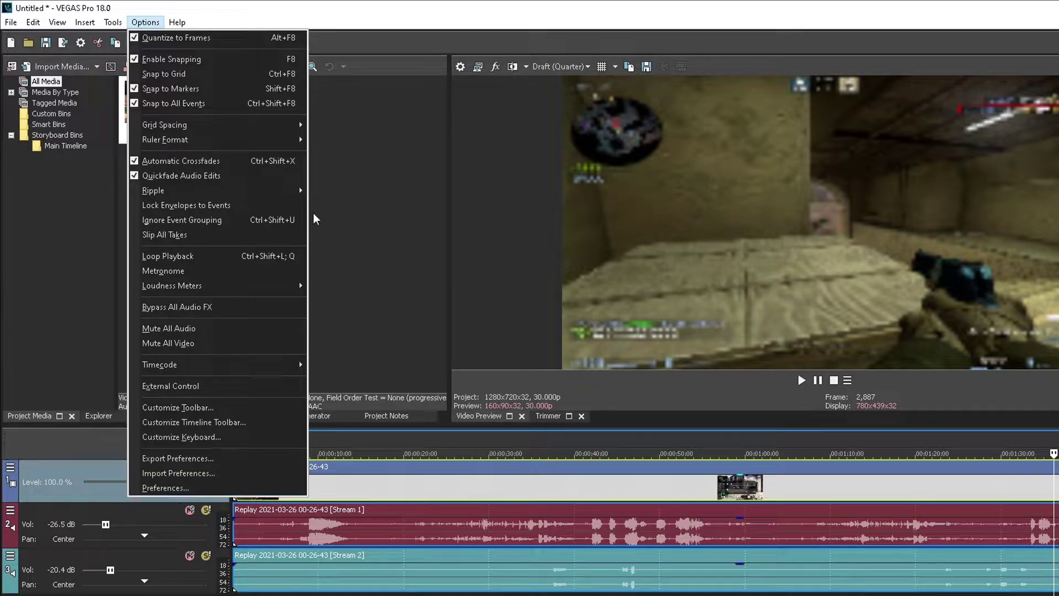
left_click(160, 25)
left_click(148, 24, "shift")
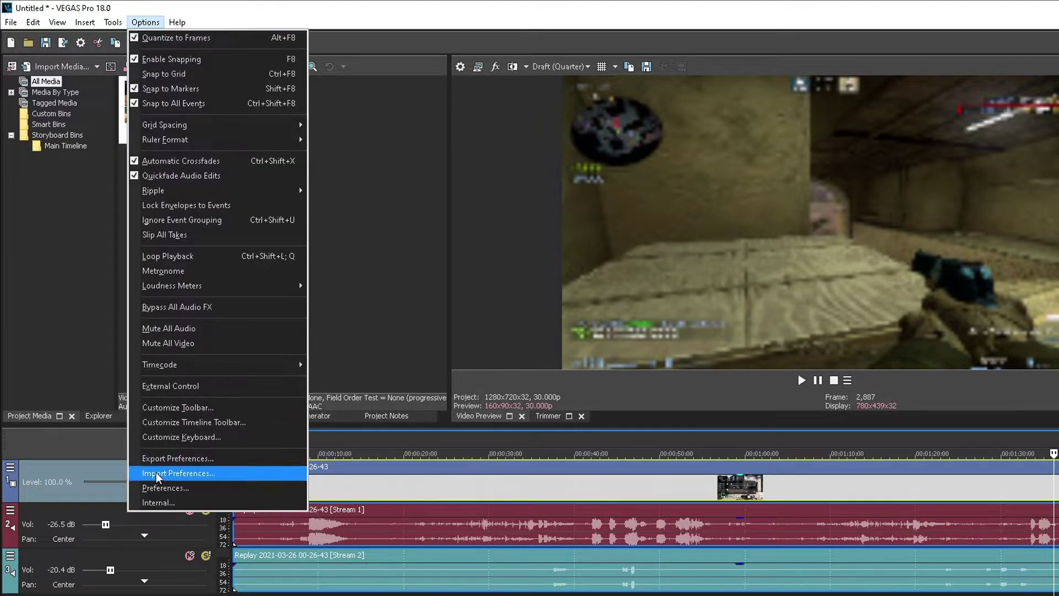
Check the Internal preferences and the regular Preferences windows, closing both.
left_click(165, 505)
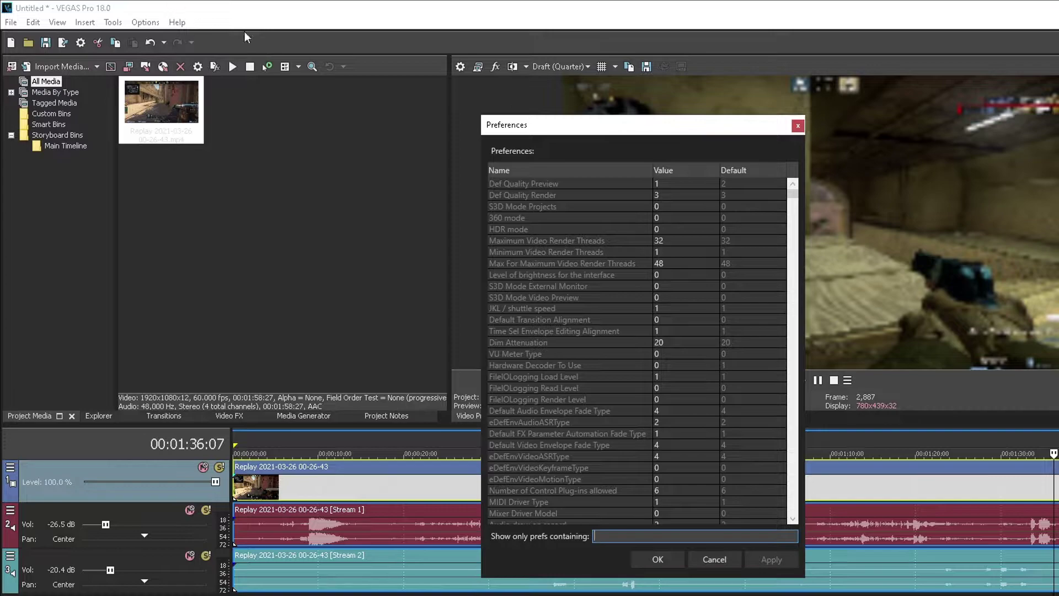
key("Escape")
left_click(146, 22)
left_click(171, 488)
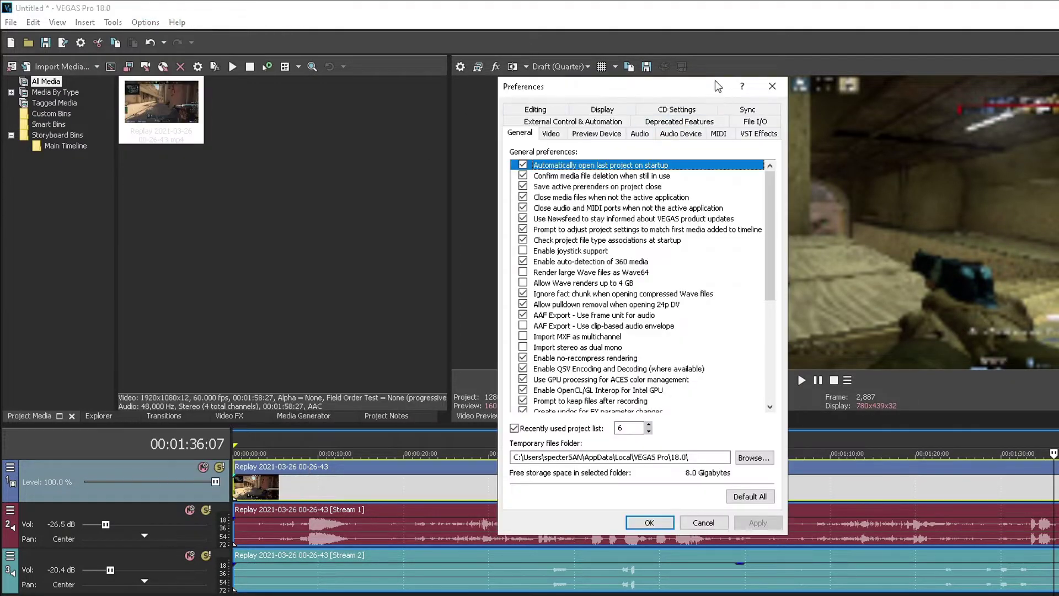
left_click(773, 87)
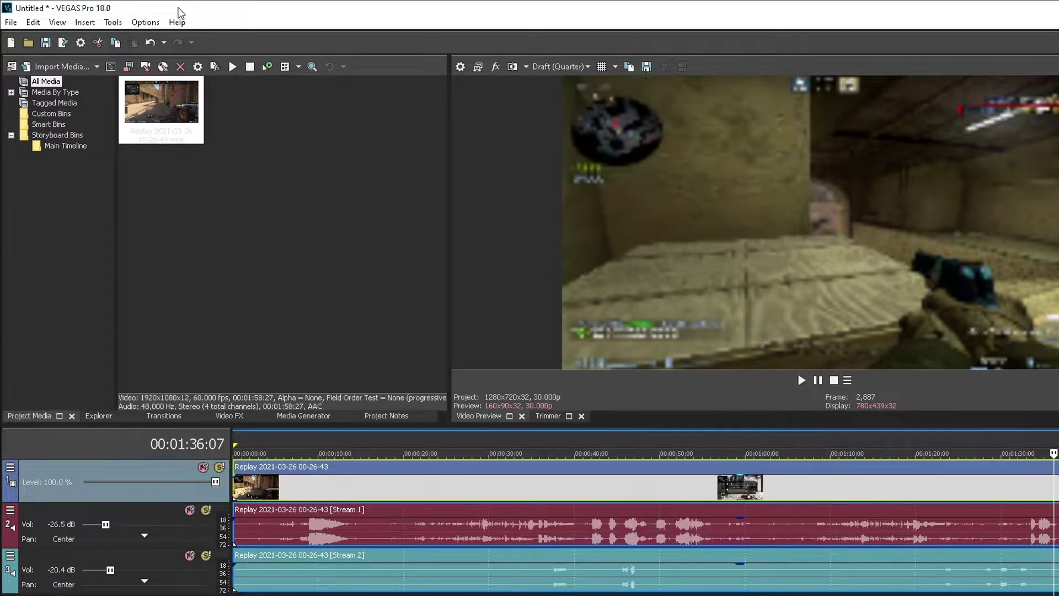
Filter internal preferences for 'multi strea', set Enable Multi Stream Render to TRUE, and apply.
left_click(144, 25, "shift")
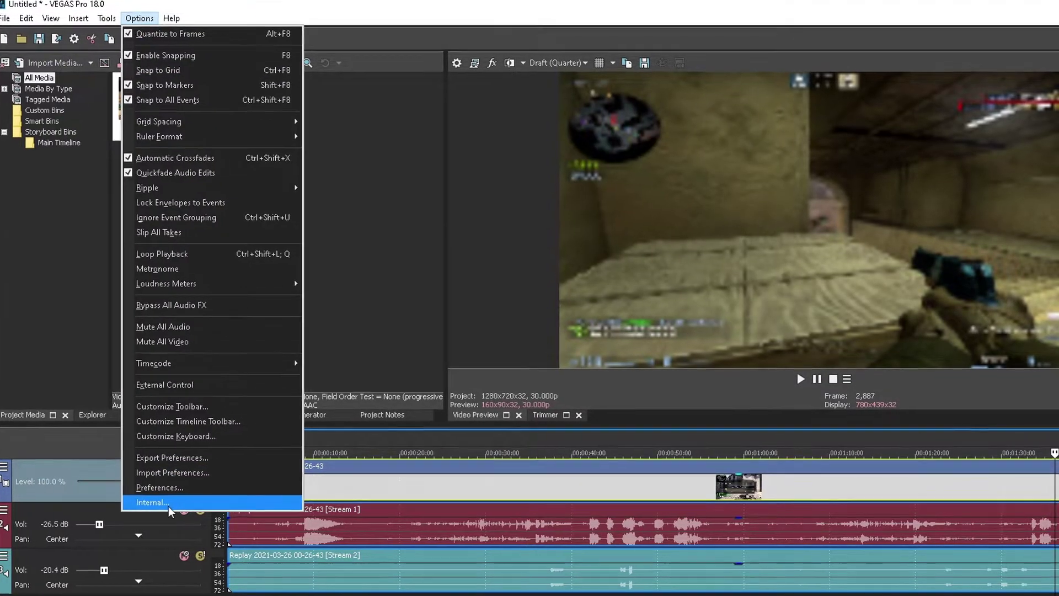
left_click(157, 501)
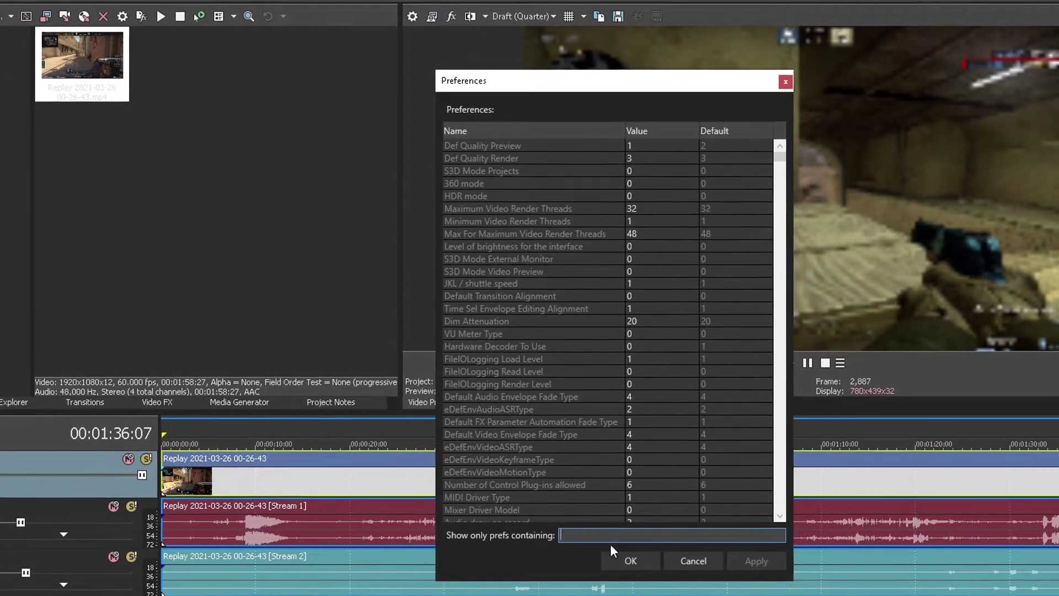
left_click(617, 537)
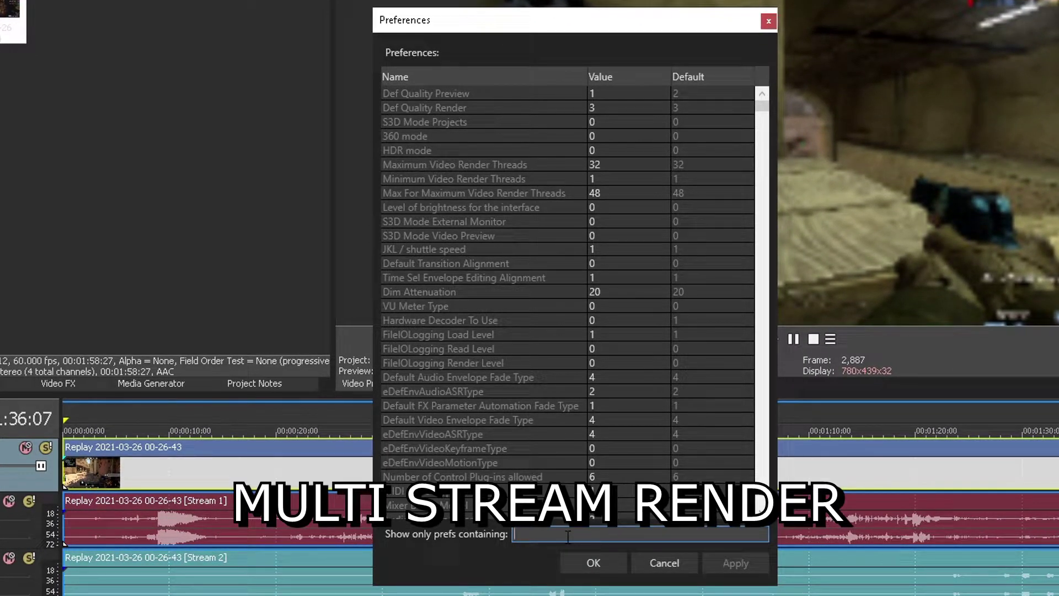
type("multi stream")
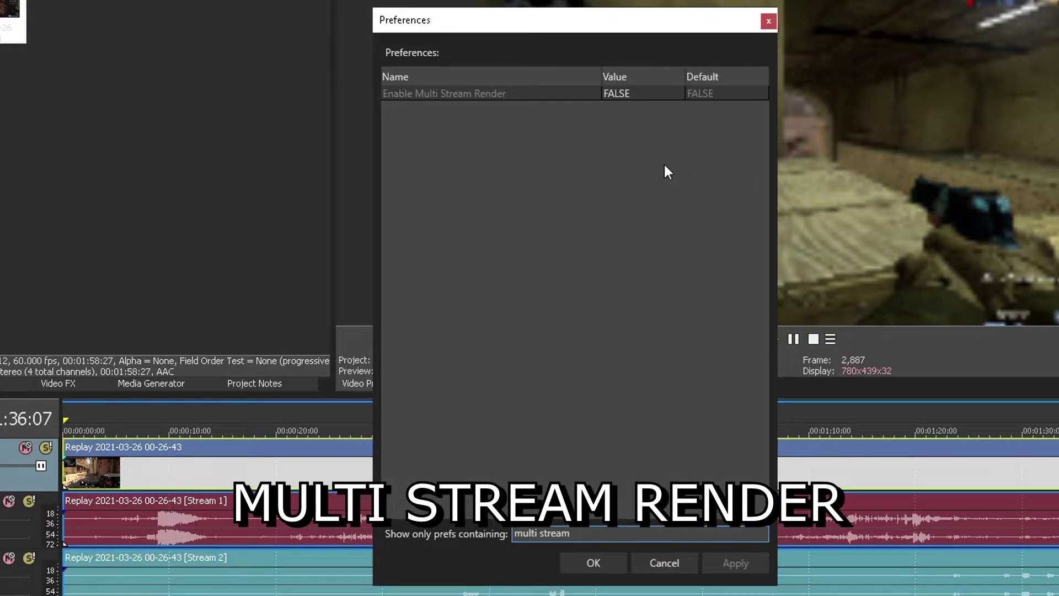
double_click(641, 92)
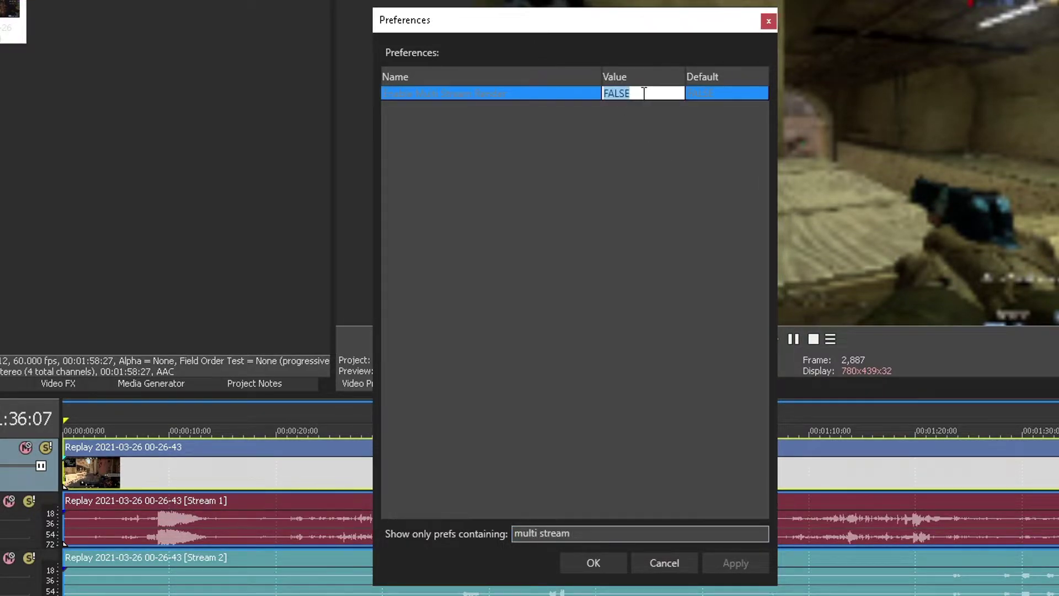
type("TRUE")
key("Return")
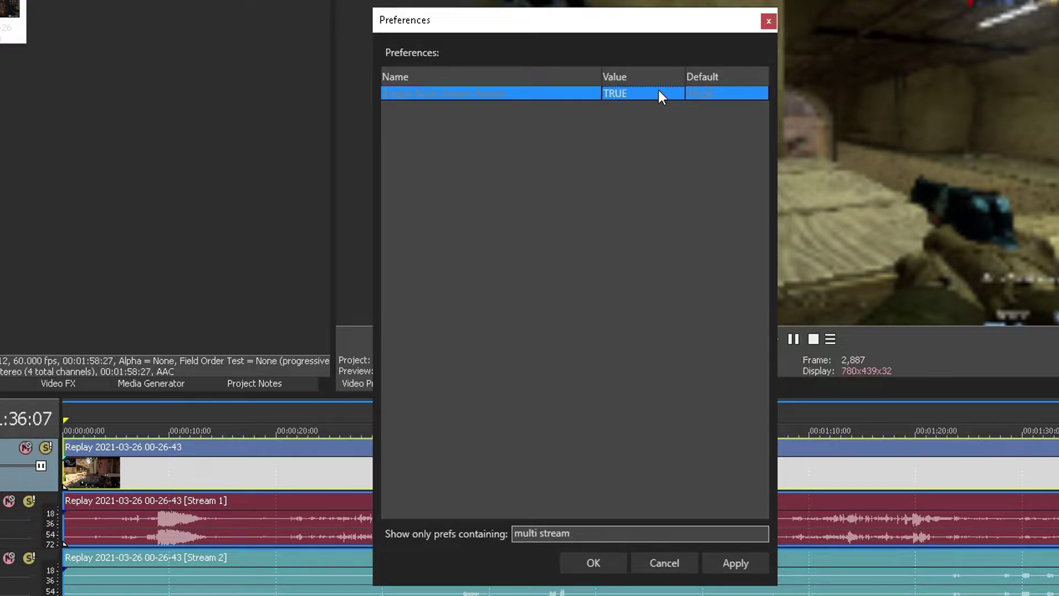
left_click(746, 568)
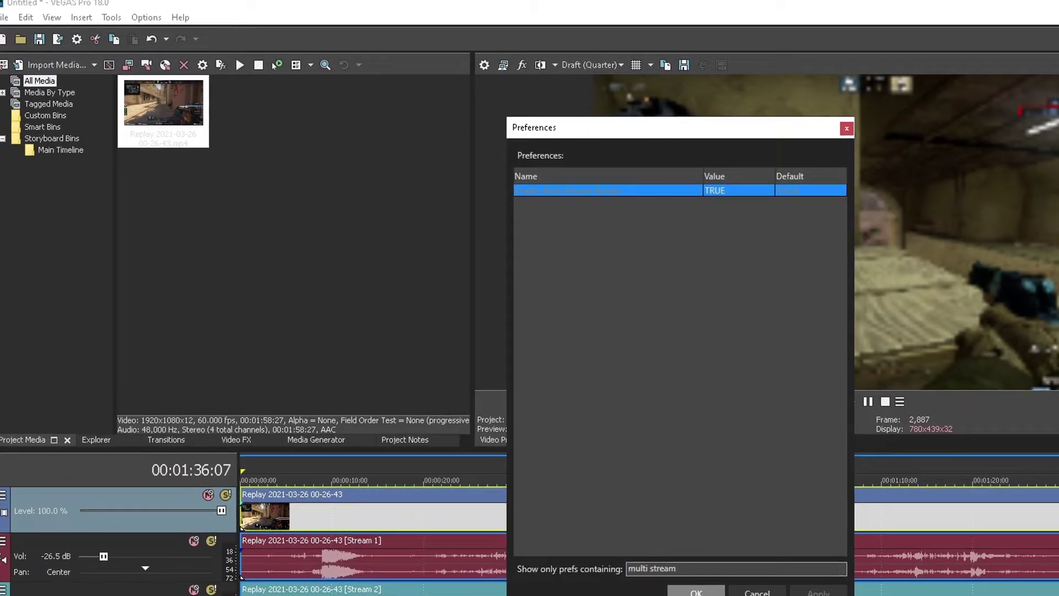
Close the internal preferences and open the regular Preferences window.
left_click(593, 563)
left_click(150, 20)
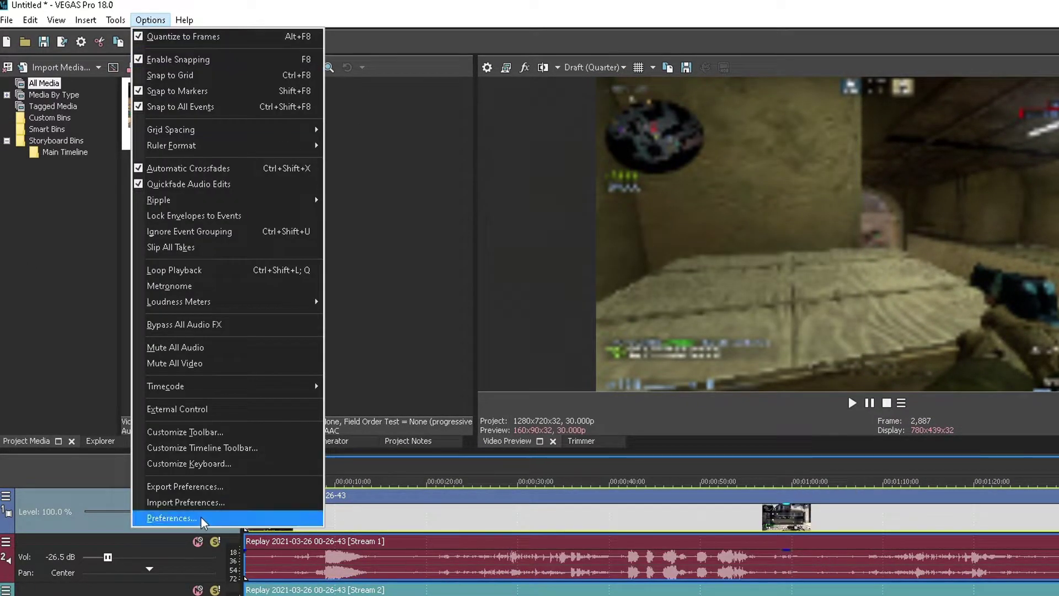
left_click(165, 519)
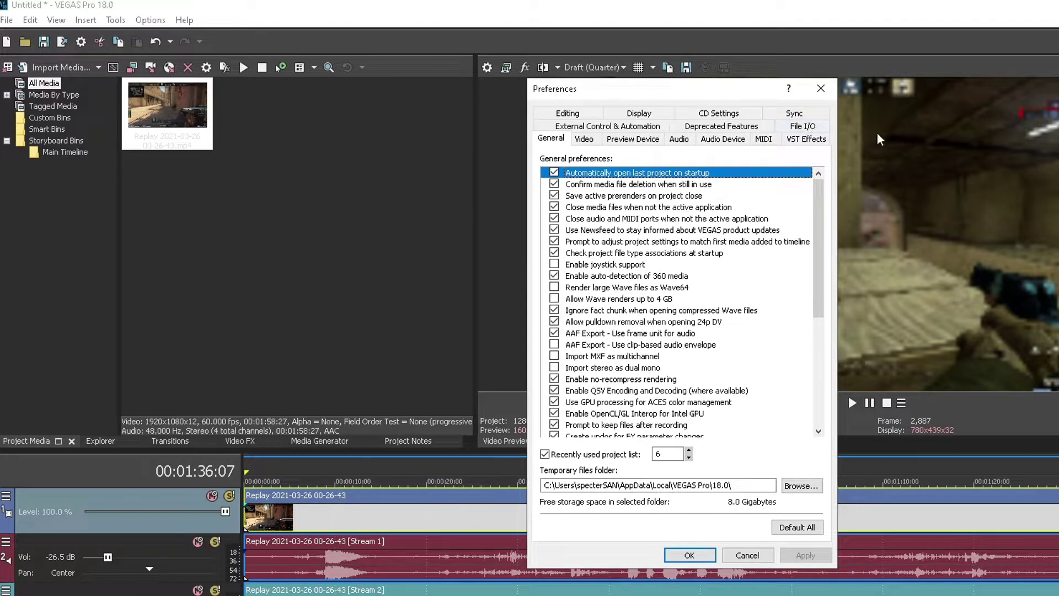
On the File I/O page, enable legacy AVC decoding, leave HEVC off, and apply.
left_click(804, 129)
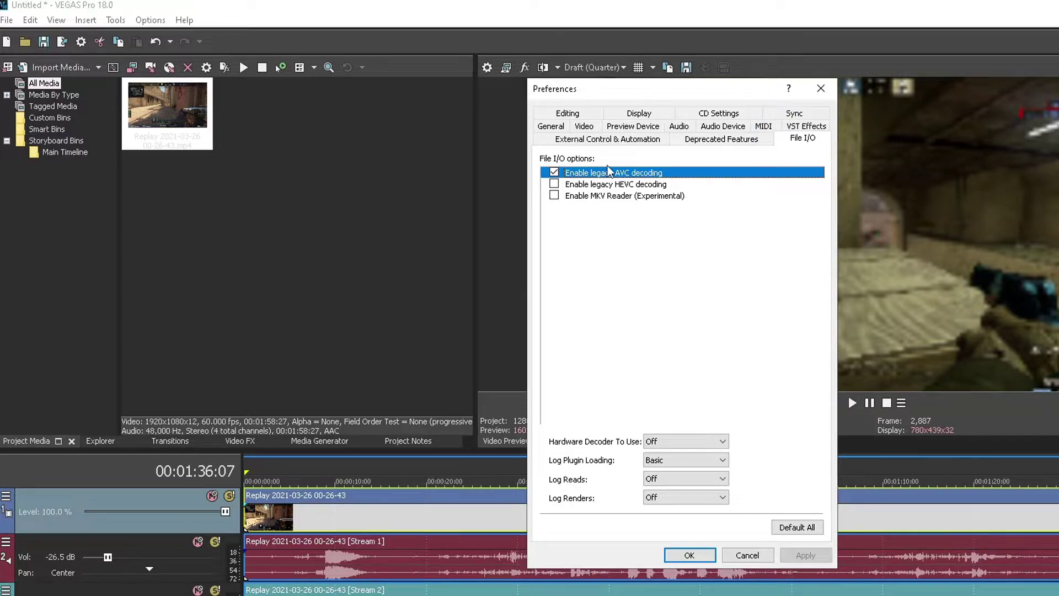
double_click(614, 185)
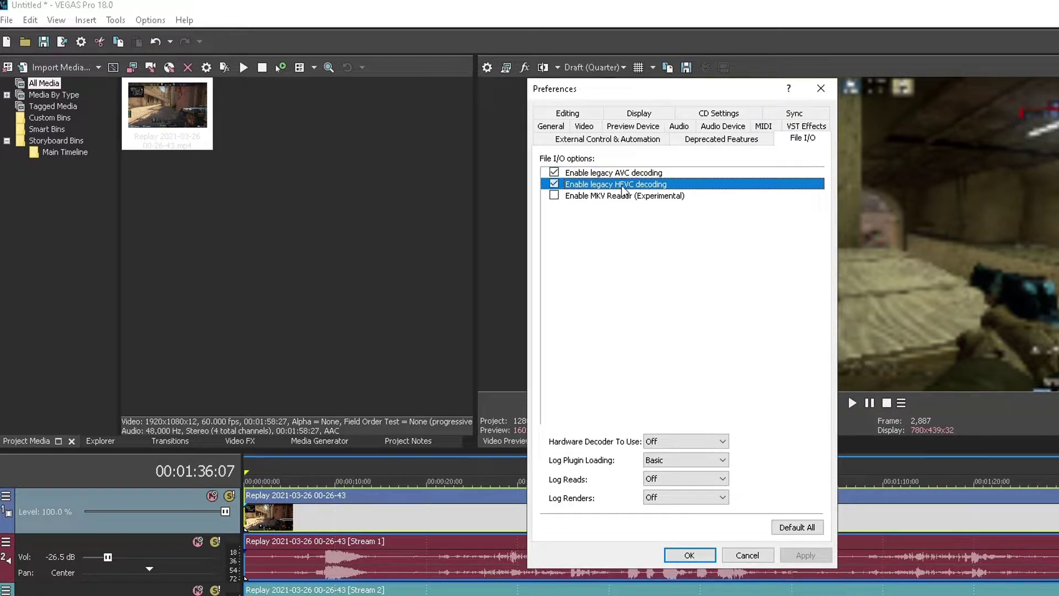
double_click(573, 182)
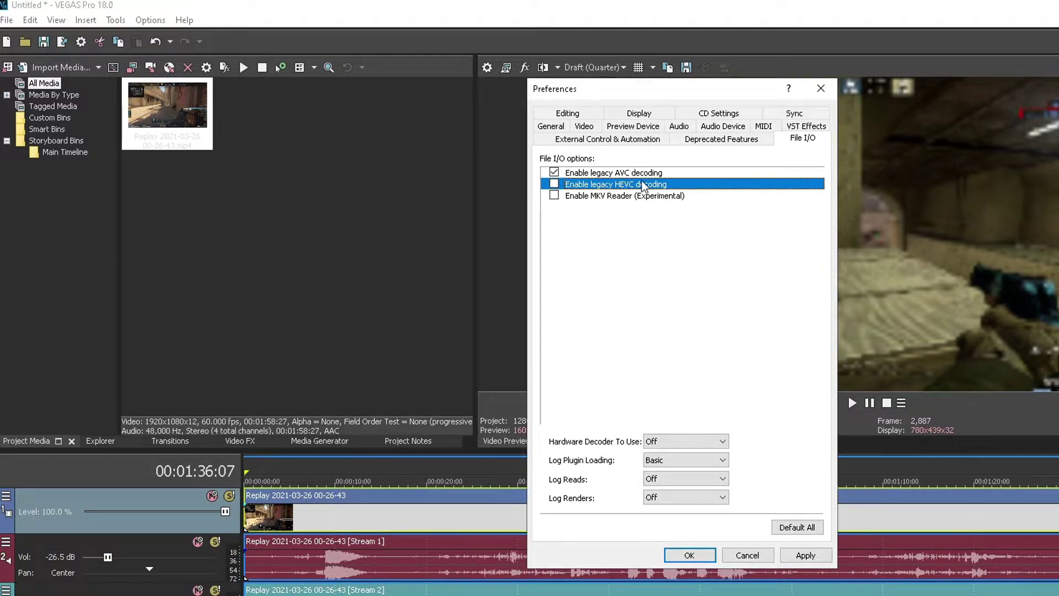
left_click(555, 173)
left_click(805, 555)
left_click(150, 20)
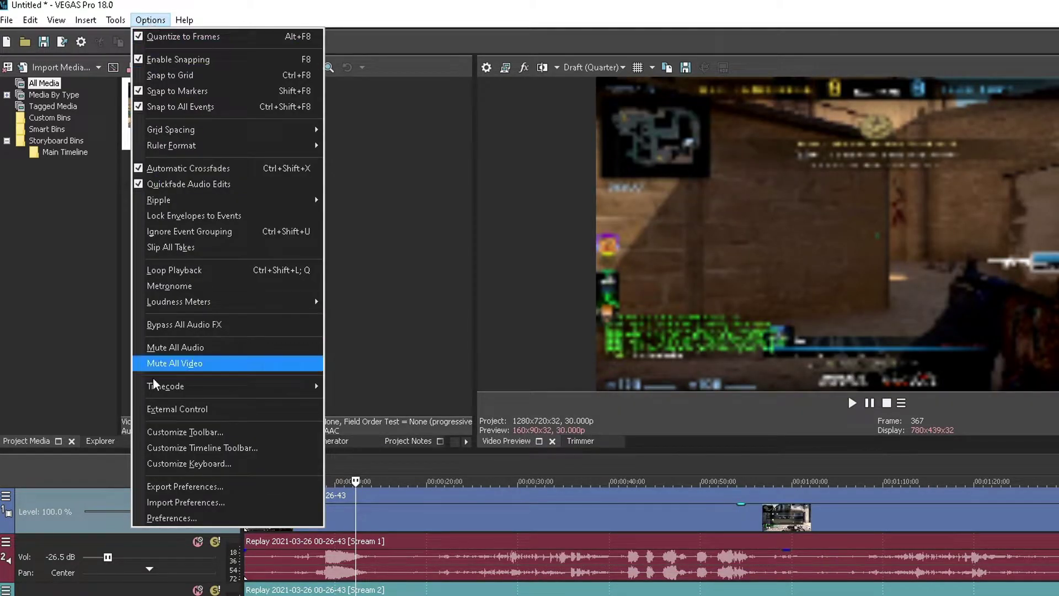
left_click(171, 518)
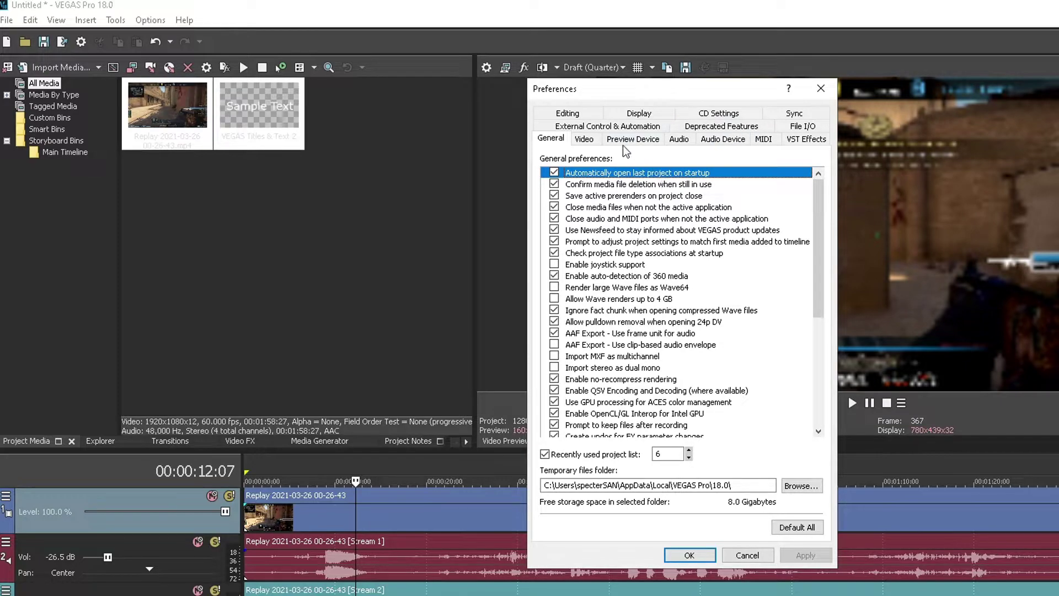
left_click(648, 141)
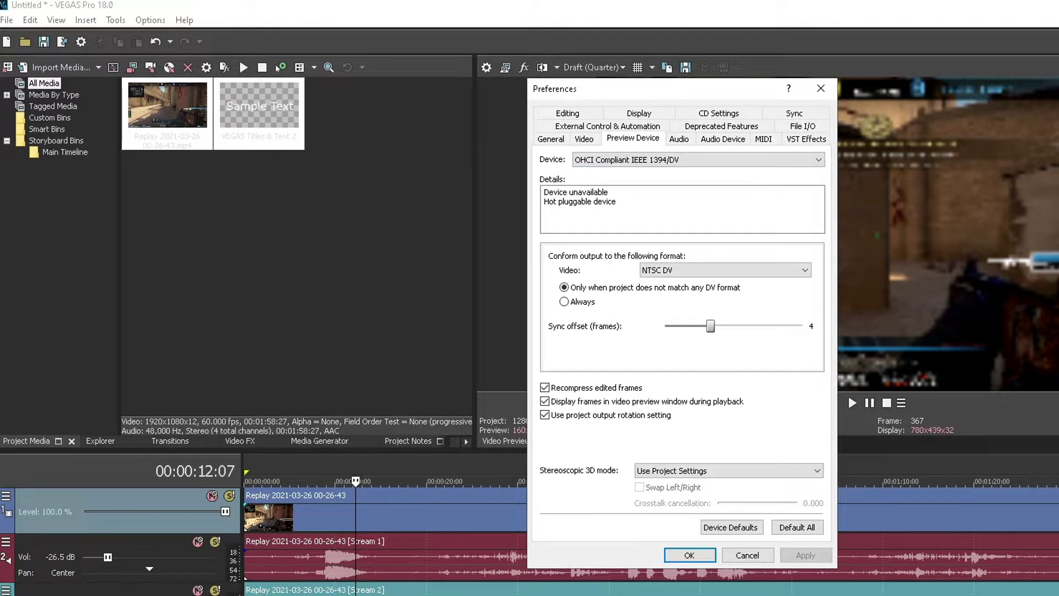
left_click(733, 161)
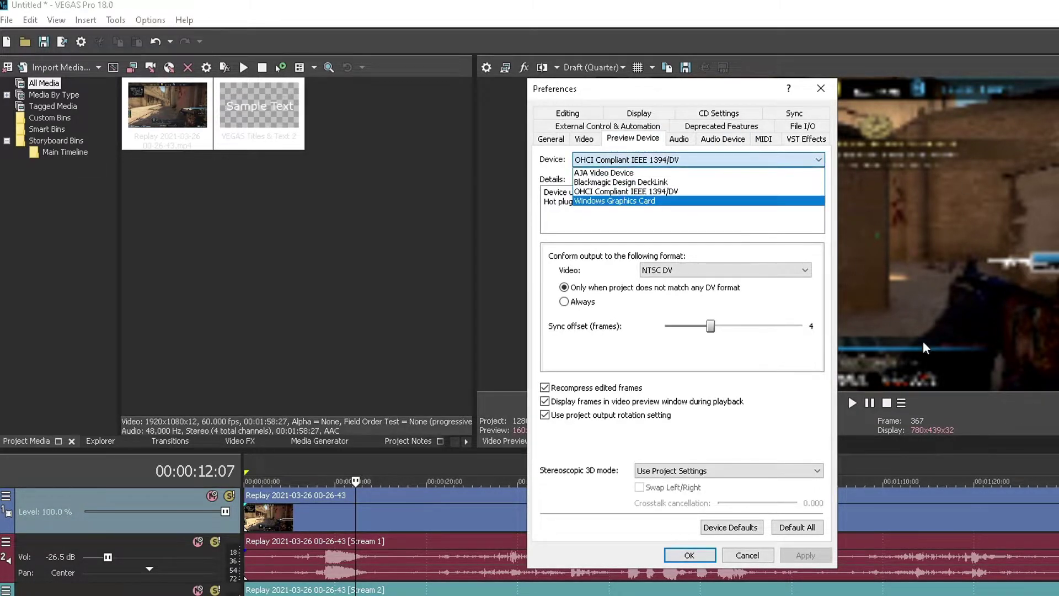
left_click(659, 202)
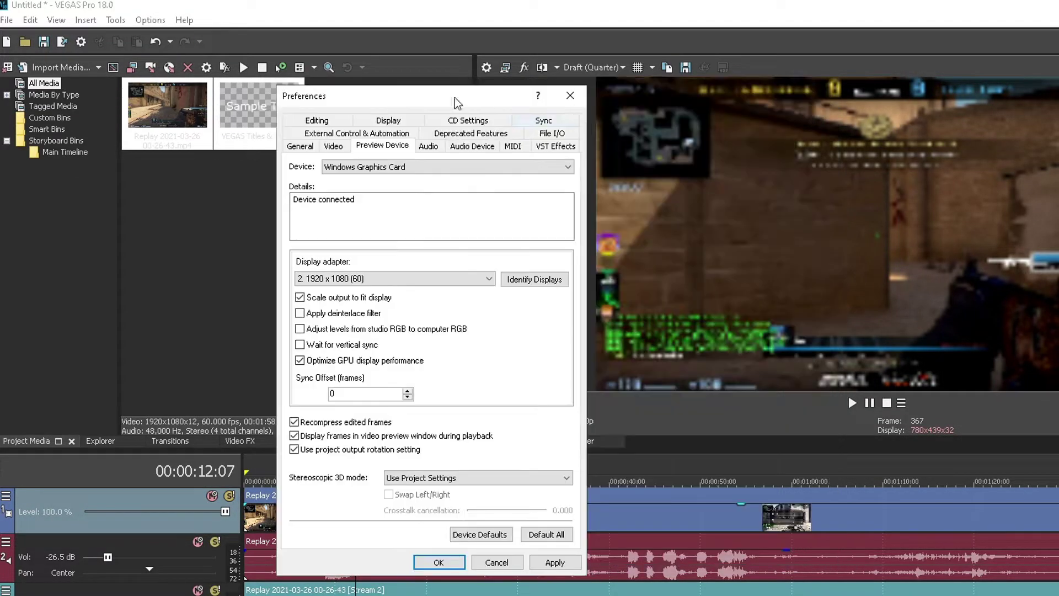
left_click_drag(709, 96, 458, 102)
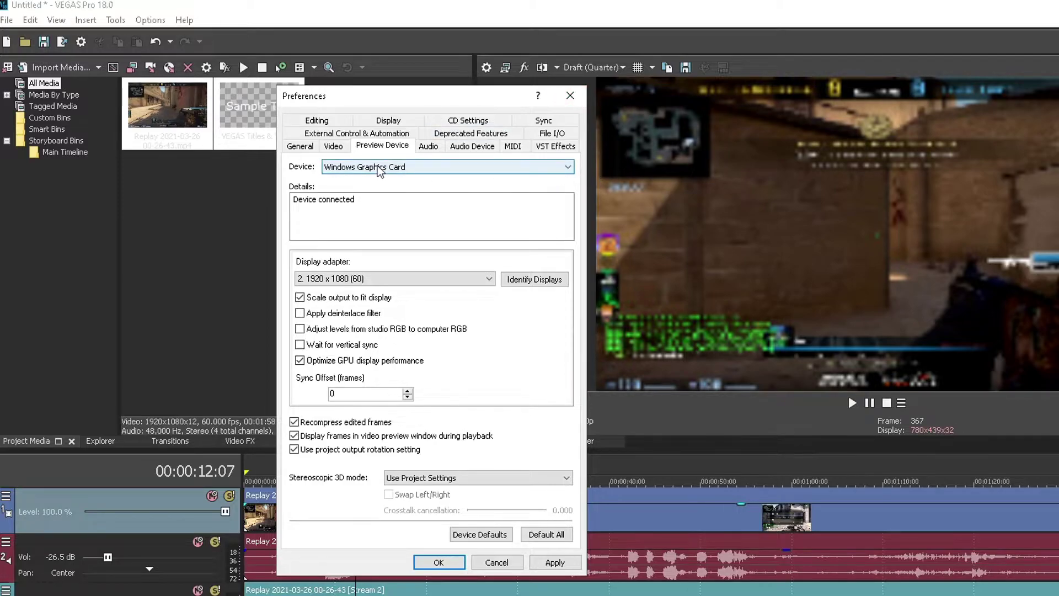
left_click(425, 165)
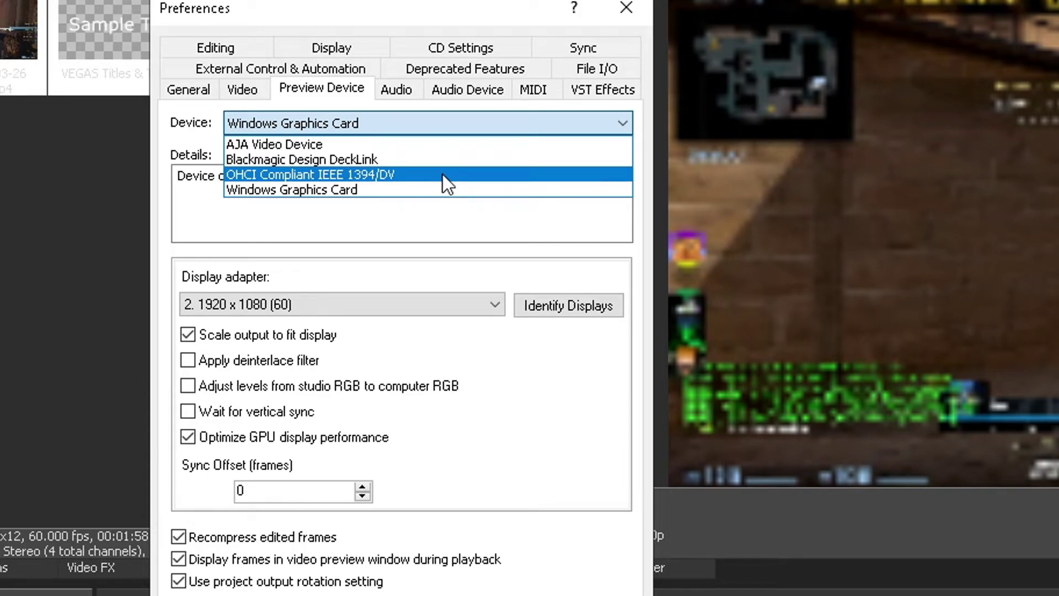
left_click(443, 174)
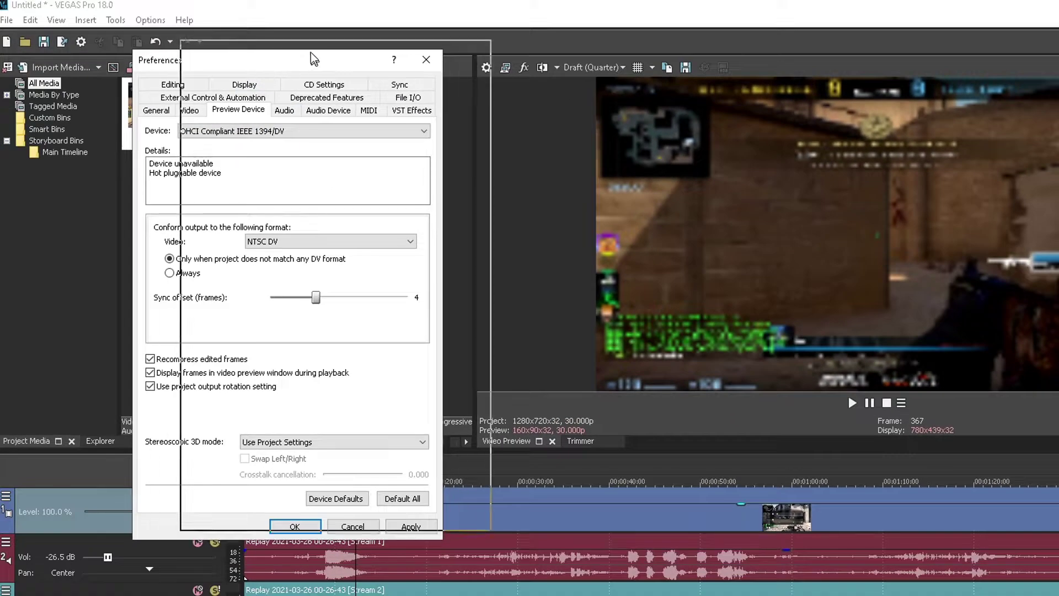
left_click_drag(310, 53, 340, 35)
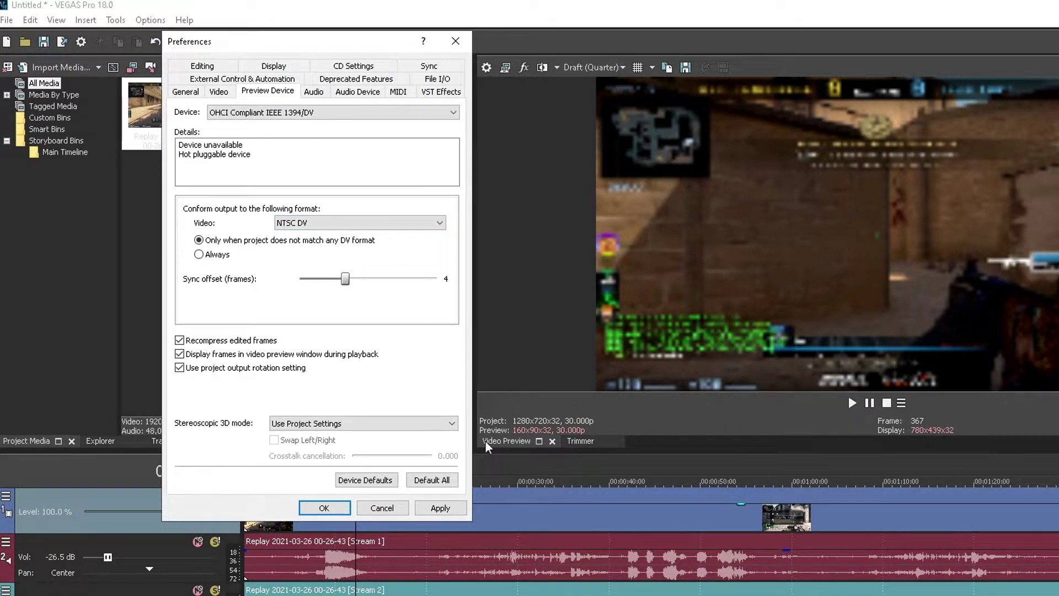
left_click(440, 508)
left_click(324, 508)
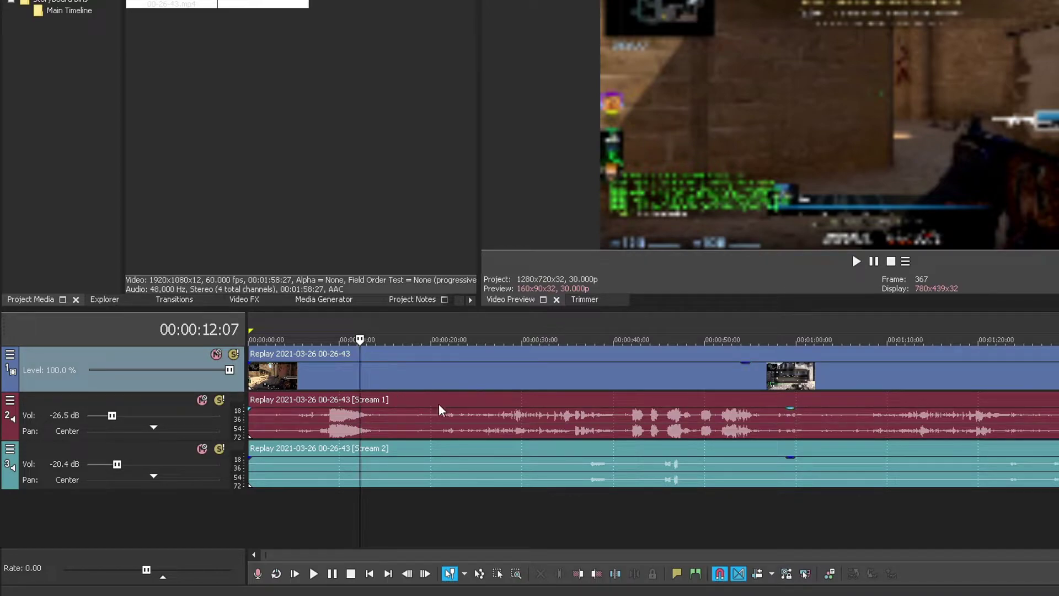
Bring up the somad.veg window and drag the splitter up to show more timeline tracks.
mouse_move(370, 587)
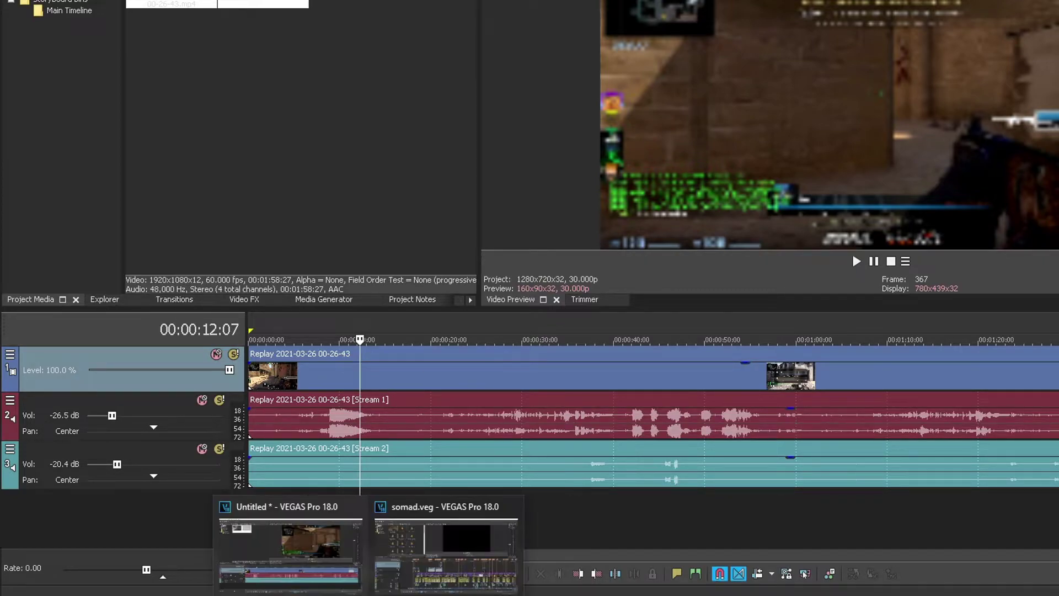
left_click(477, 545)
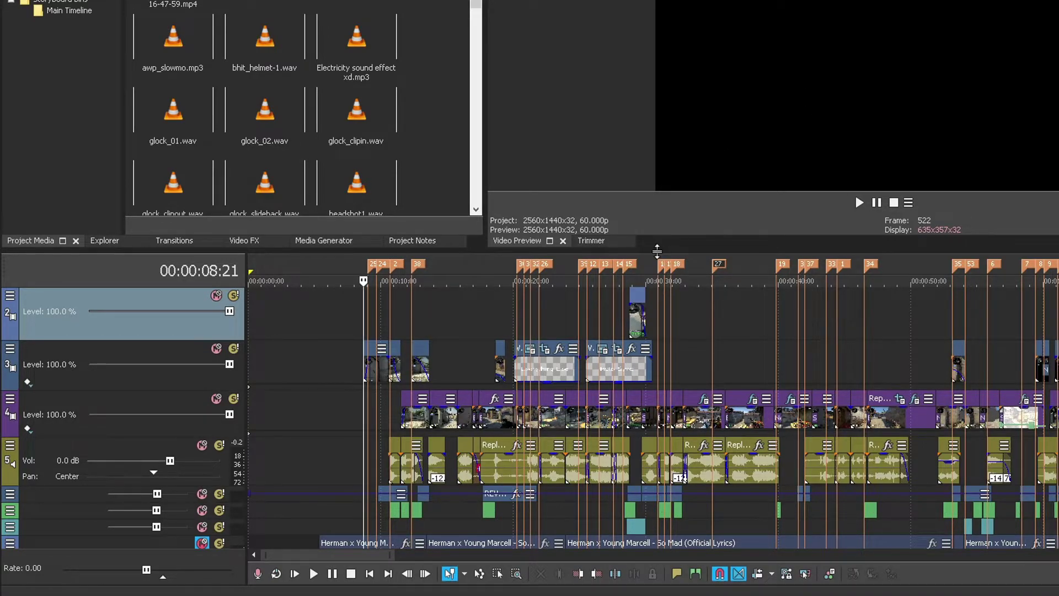
left_click_drag(665, 248, 664, 133)
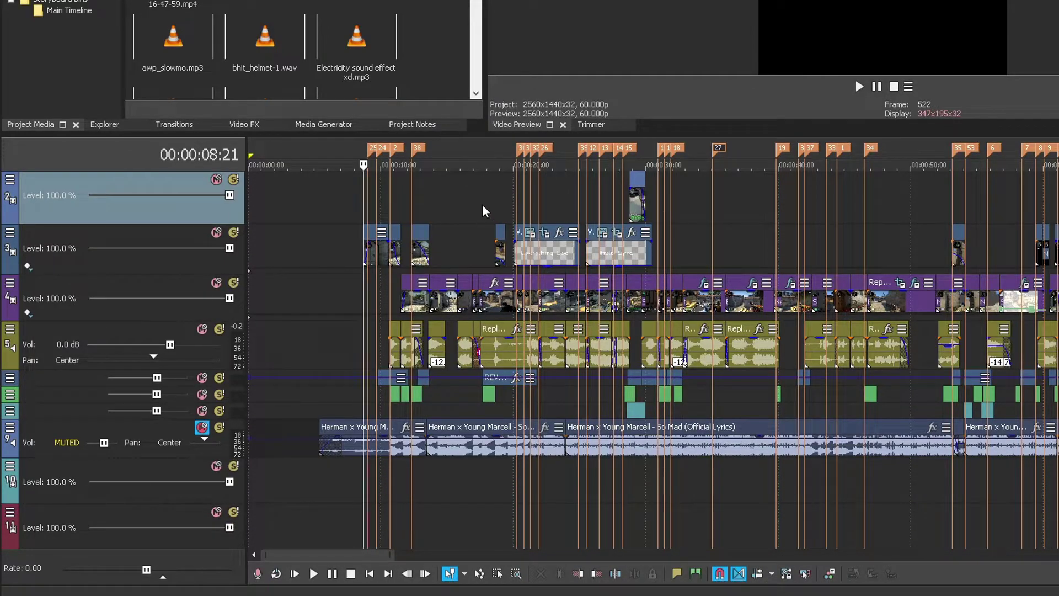
Delete the second title clip on track 3, then select the Replay clip at 00:00:12:16.
left_click(445, 194)
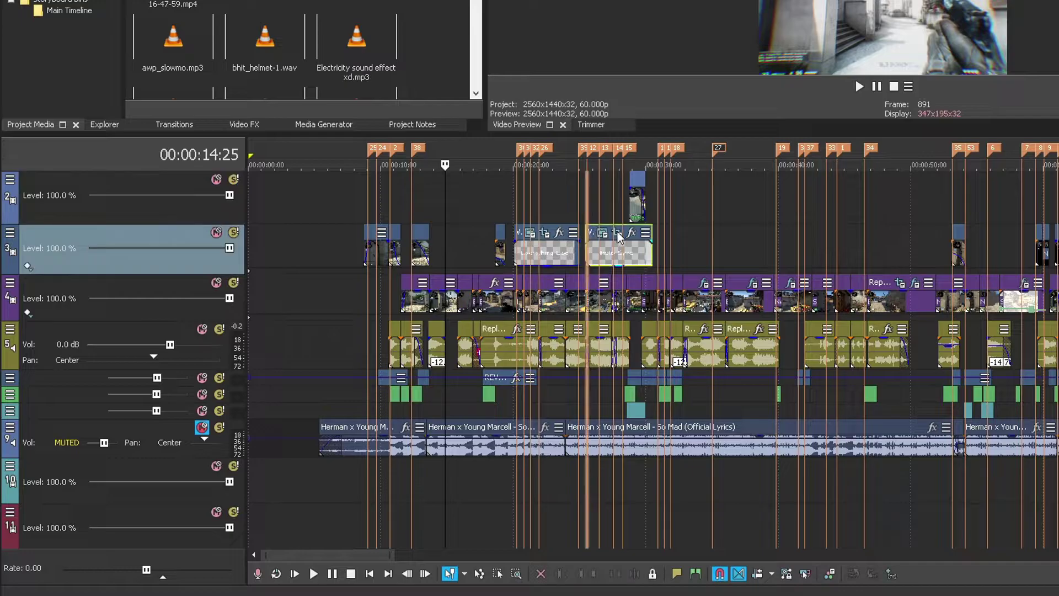
left_click(593, 242)
key("Delete")
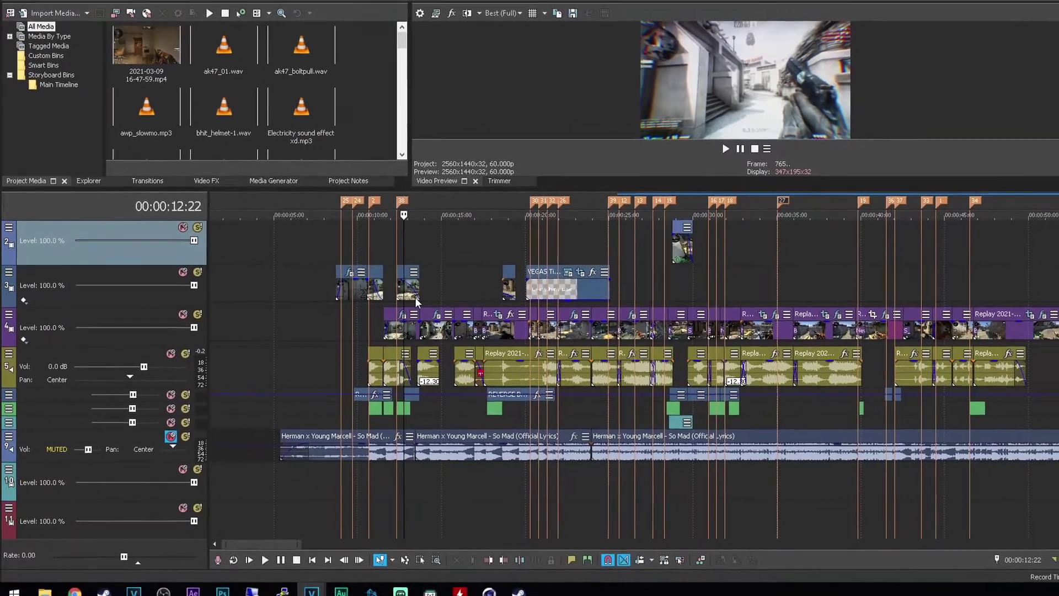
scroll(445, 259, "up", 10)
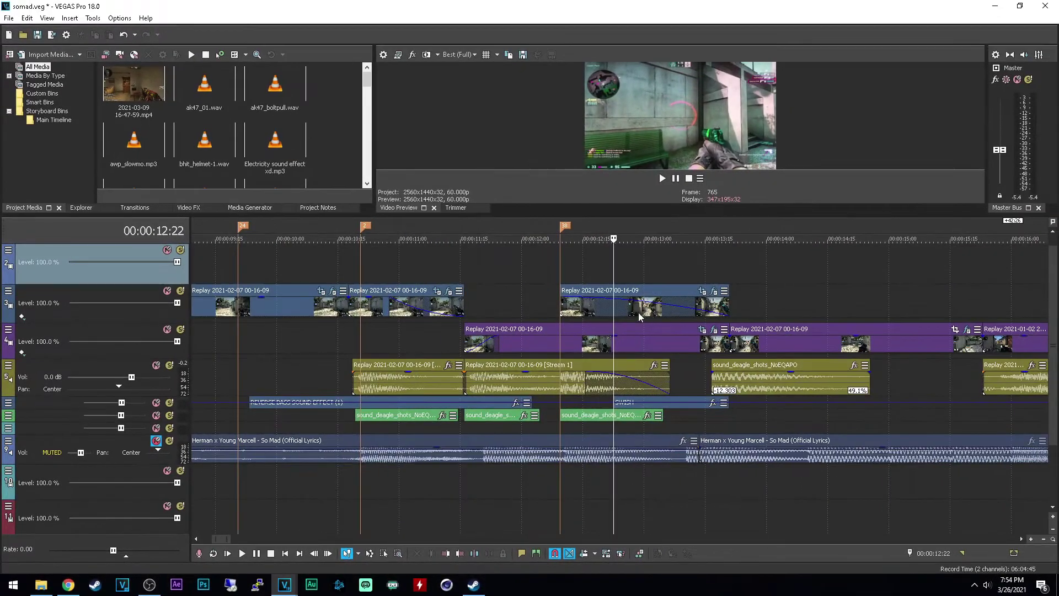
left_click(587, 260)
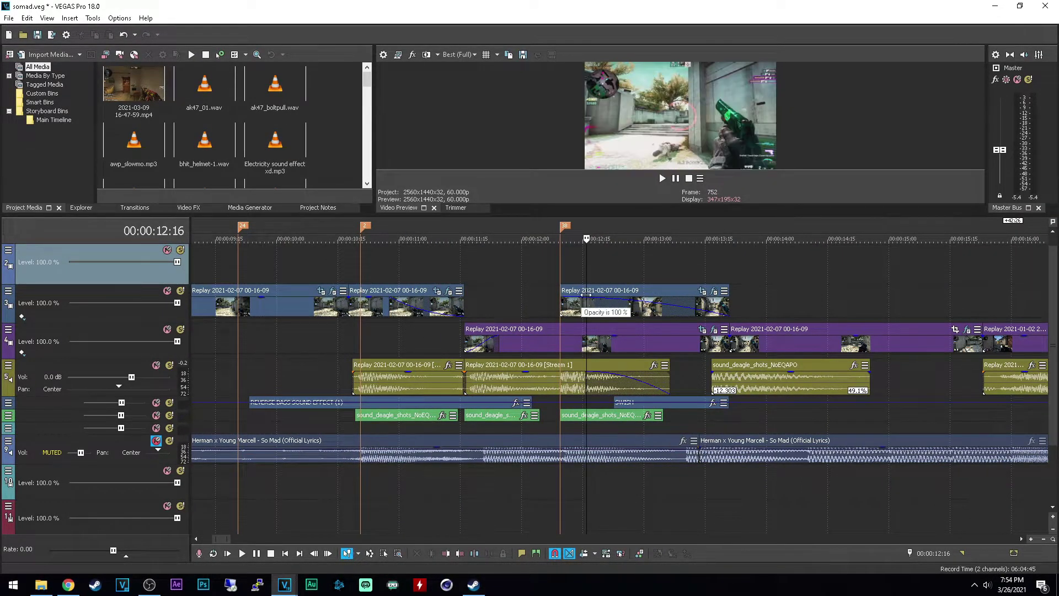
left_click(594, 301)
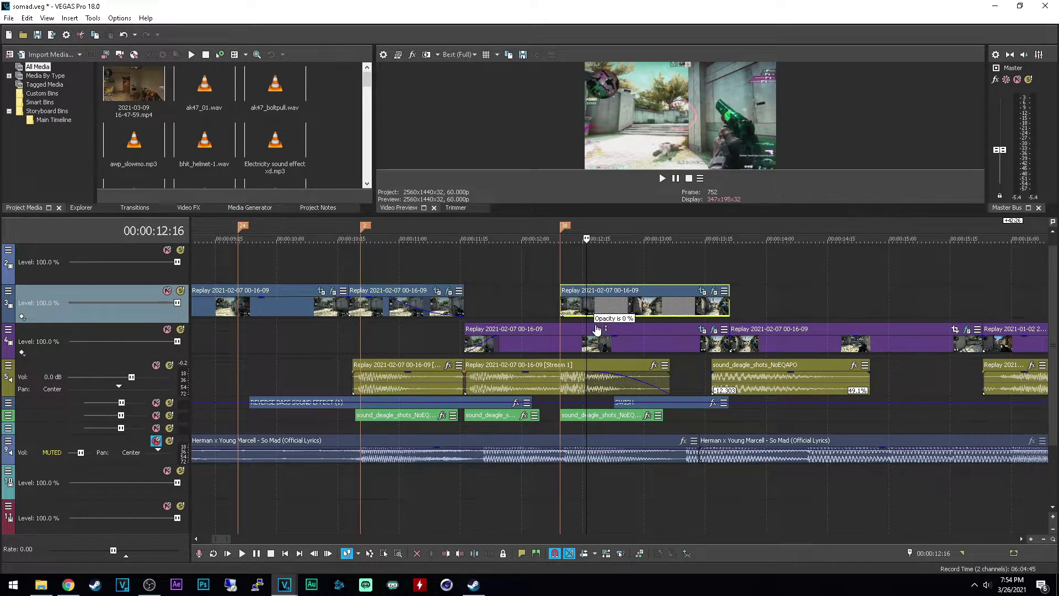
Mute and unmute track 3, select the first Replay clip on track 4, and solo track 4.
left_click(166, 290)
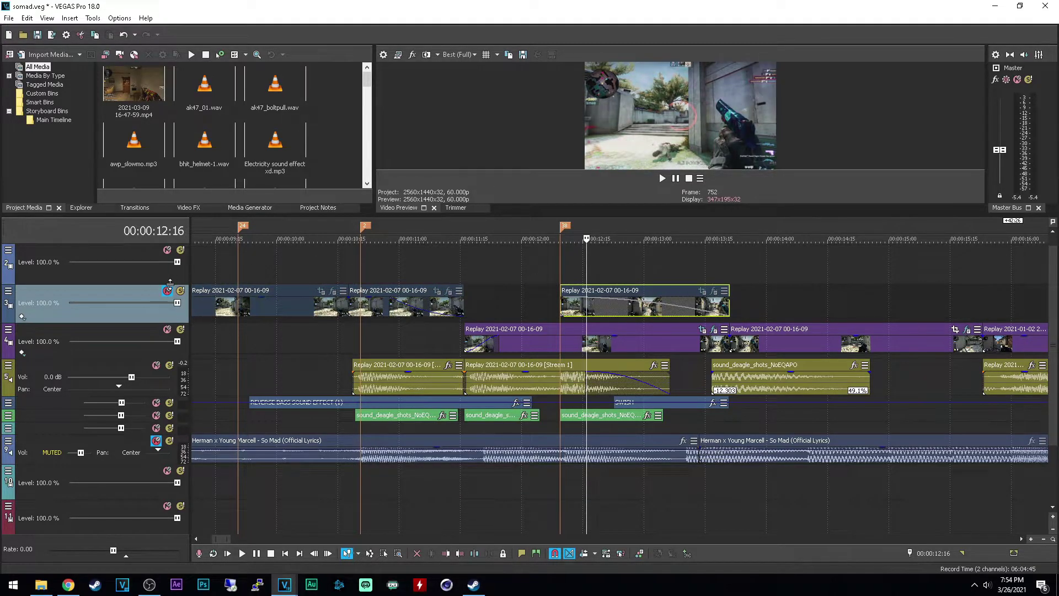
left_click(168, 290)
left_click(452, 339)
scroll(506, 338, "down", 5)
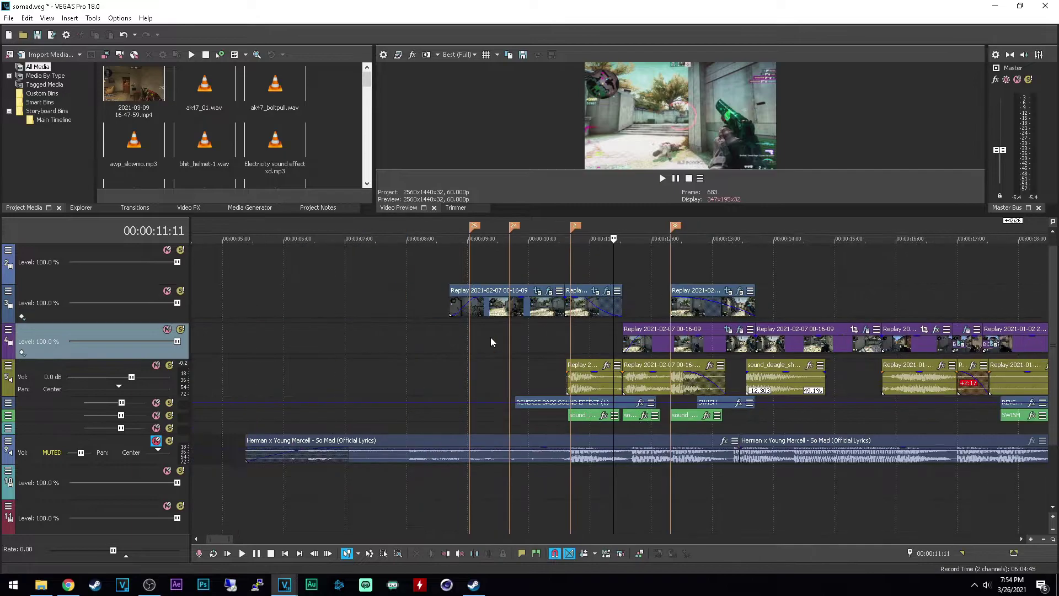
left_click(660, 342)
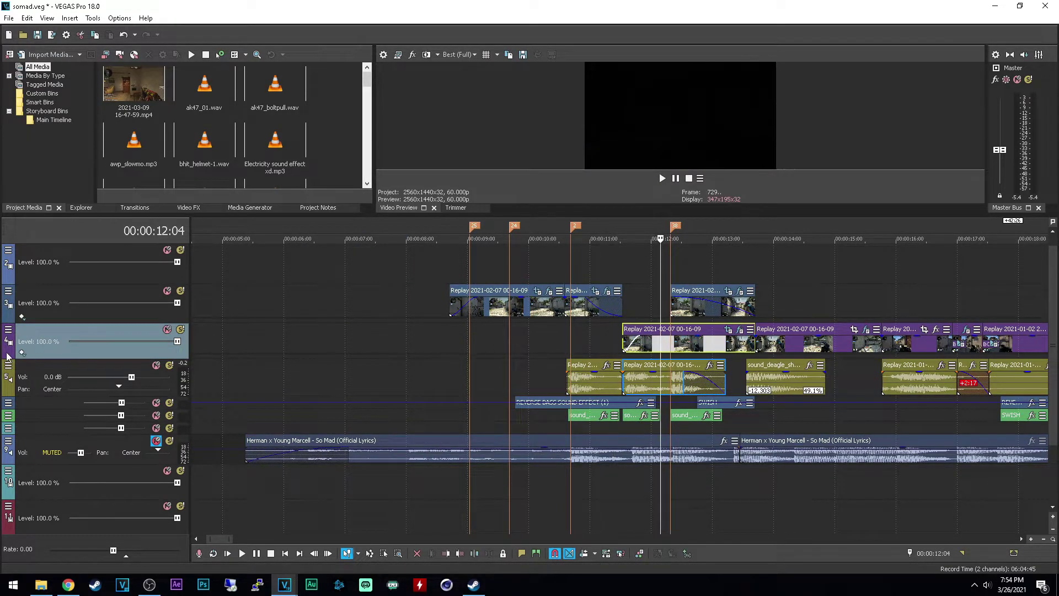
scroll(826, 346, "down", 2)
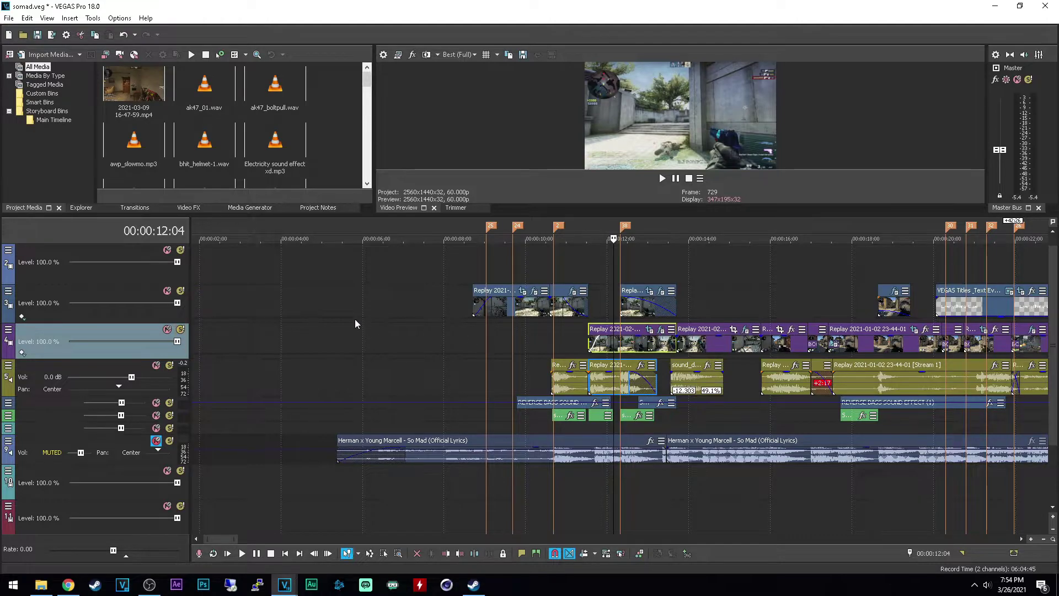
left_click(180, 329)
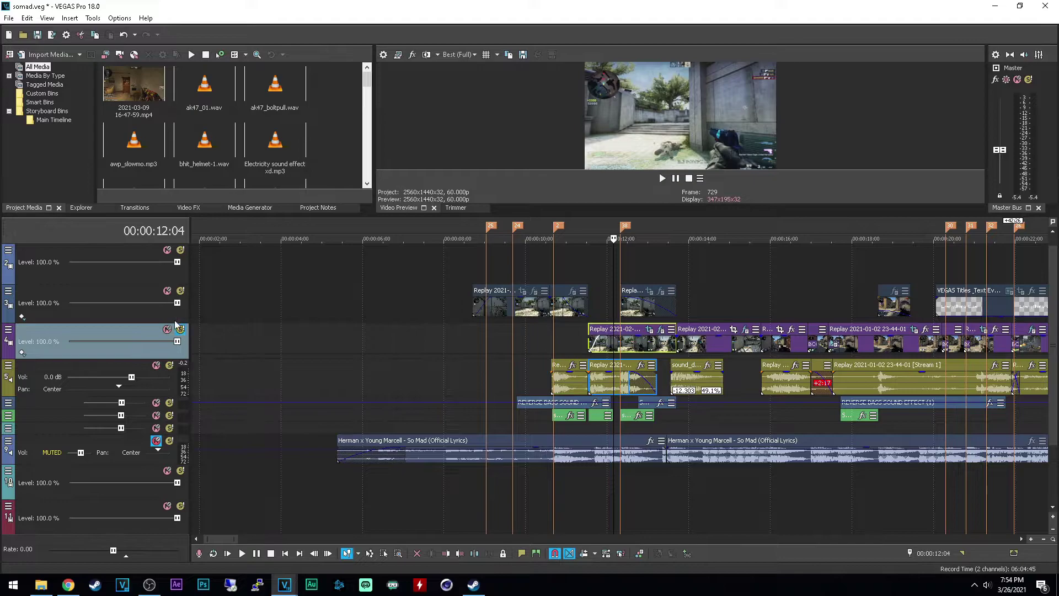
scroll(312, 337, "down", 3)
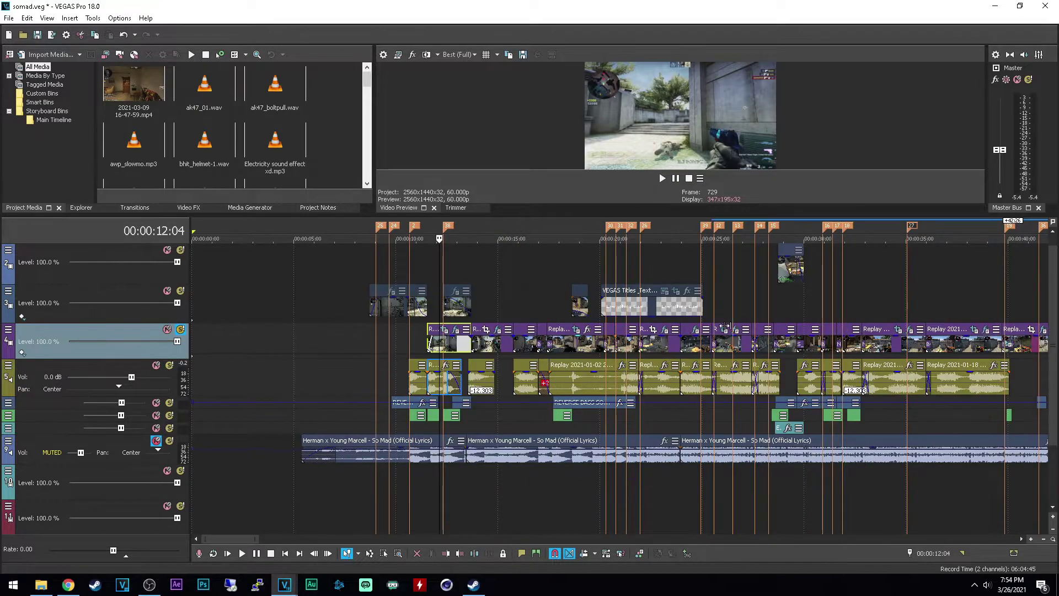
Play briefly from about 10 seconds, then park the playhead at 00:00:11:23.
left_click(423, 339)
key("space")
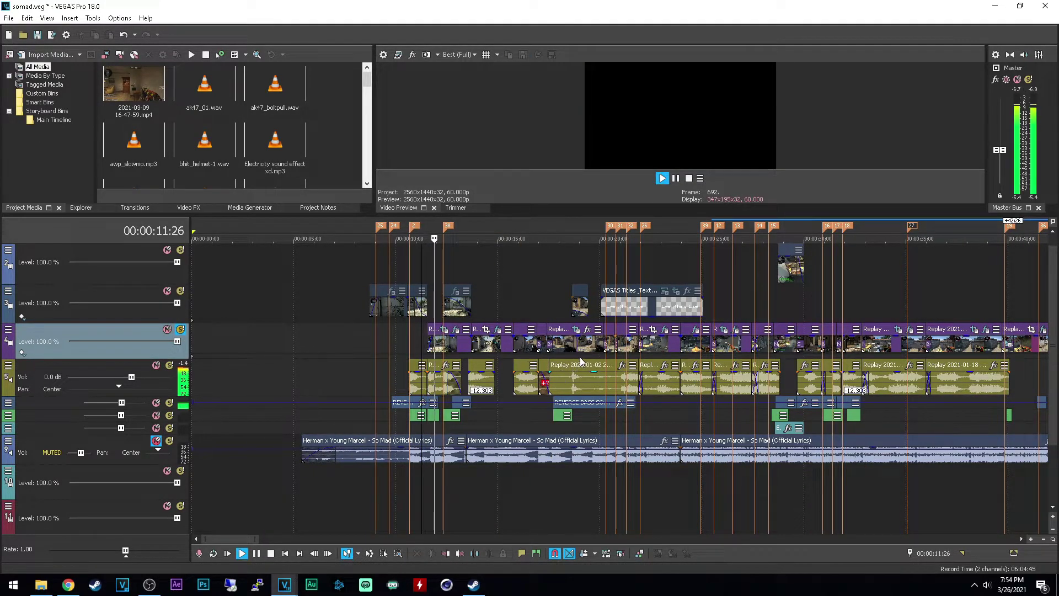
key("space")
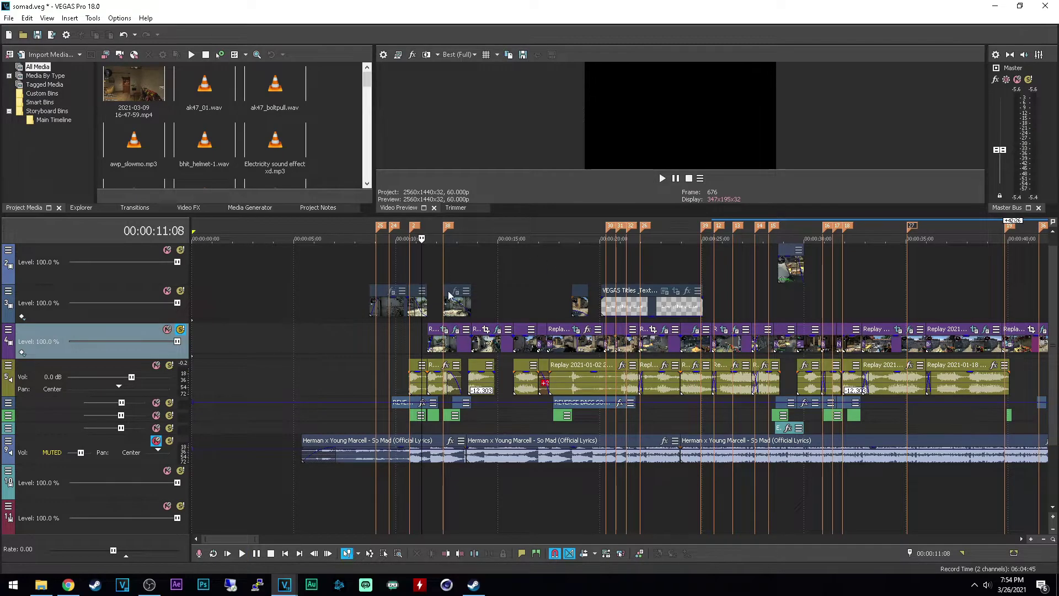
left_click(432, 259)
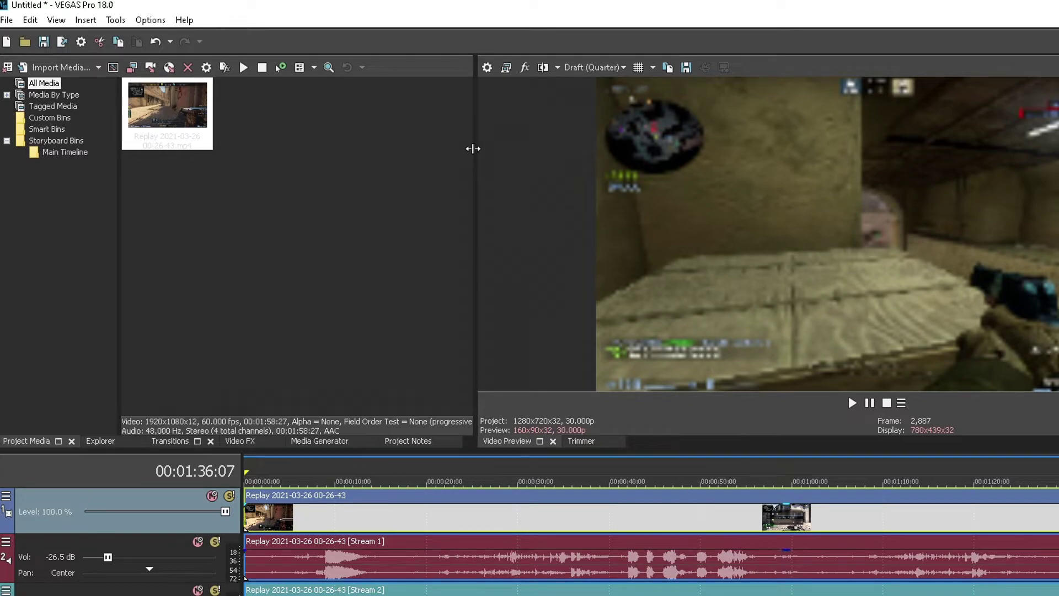
Drag the (Default) Titles and Text preset from Media Generators onto the end of video track 1.
mouse_move(473, 148)
left_mouse_down()
mouse_move(406, 149)
mouse_move(471, 149)
left_mouse_up()
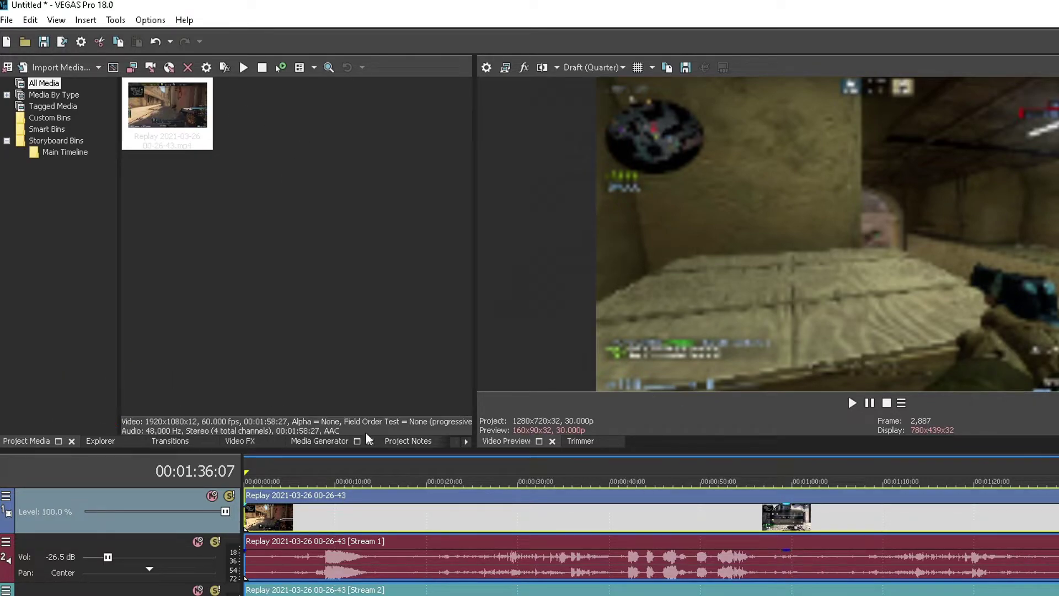
left_click(297, 444)
left_click_drag(131, 131, 131, 367)
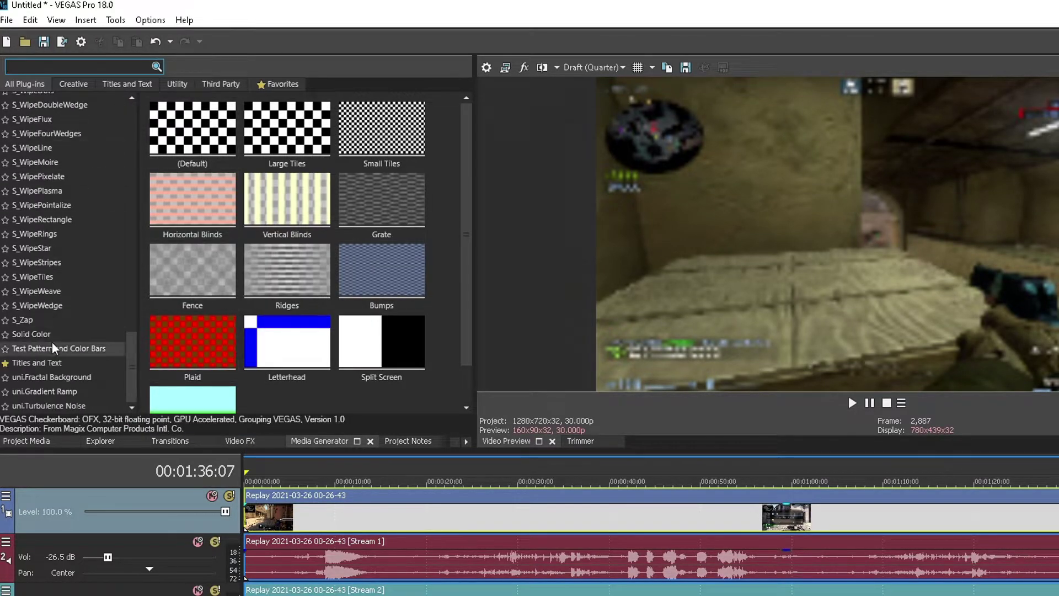
left_click(44, 362)
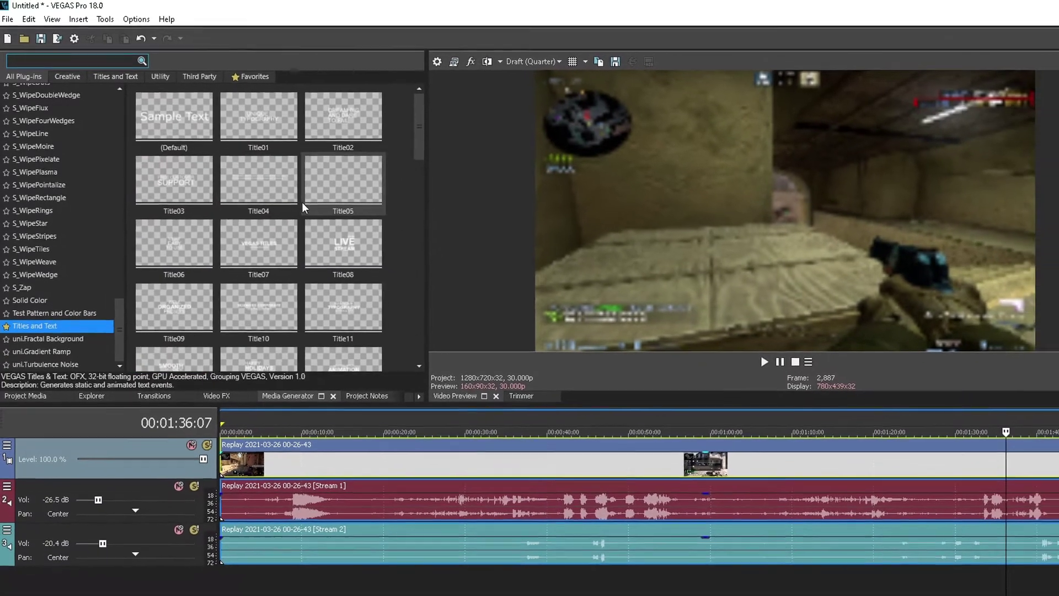
left_click(174, 116)
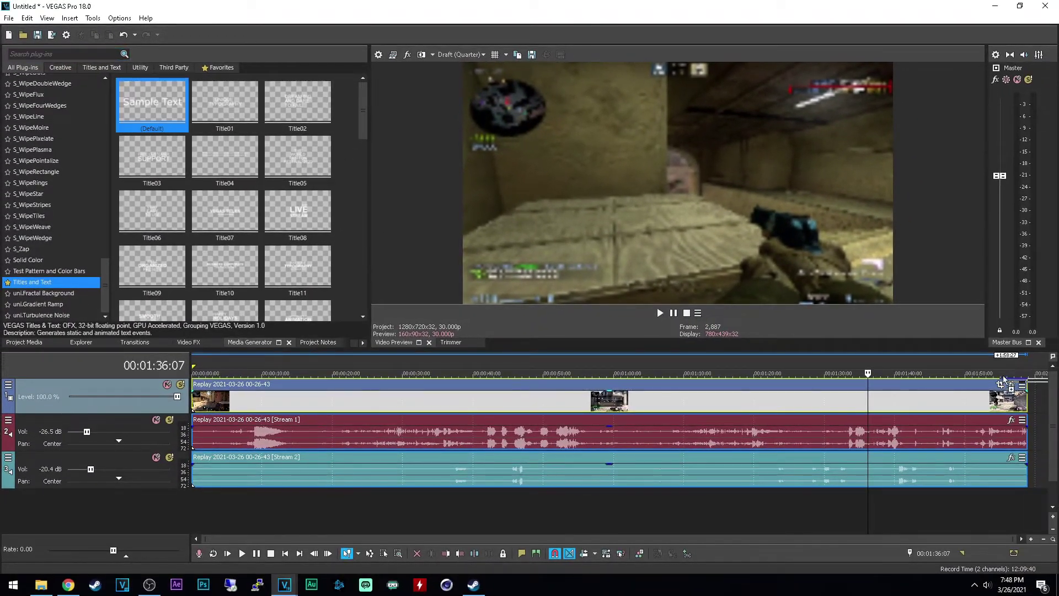
left_click_drag(1001, 382, 958, 410)
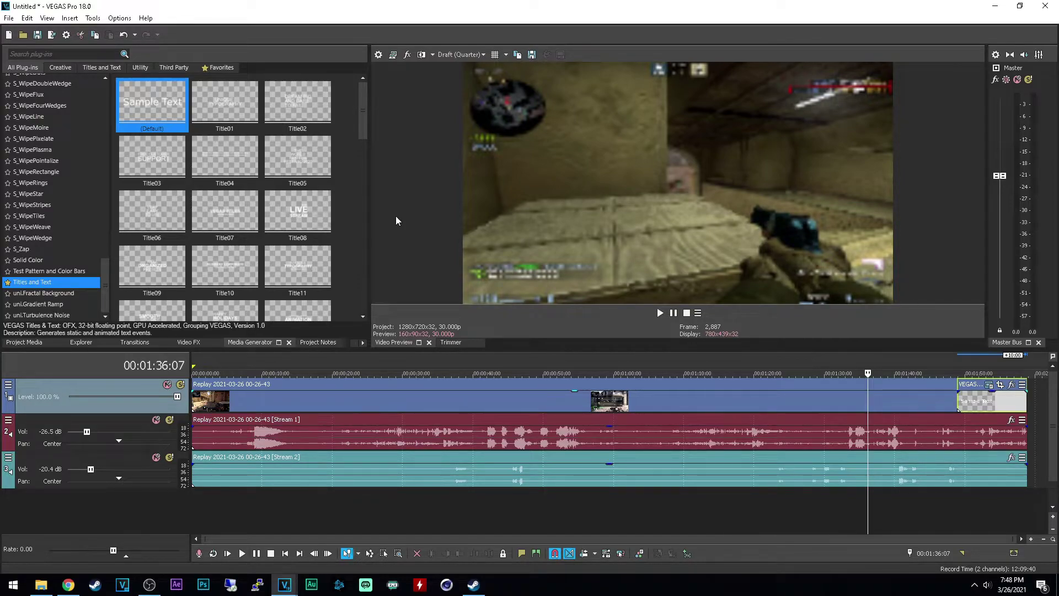
left_click(22, 342)
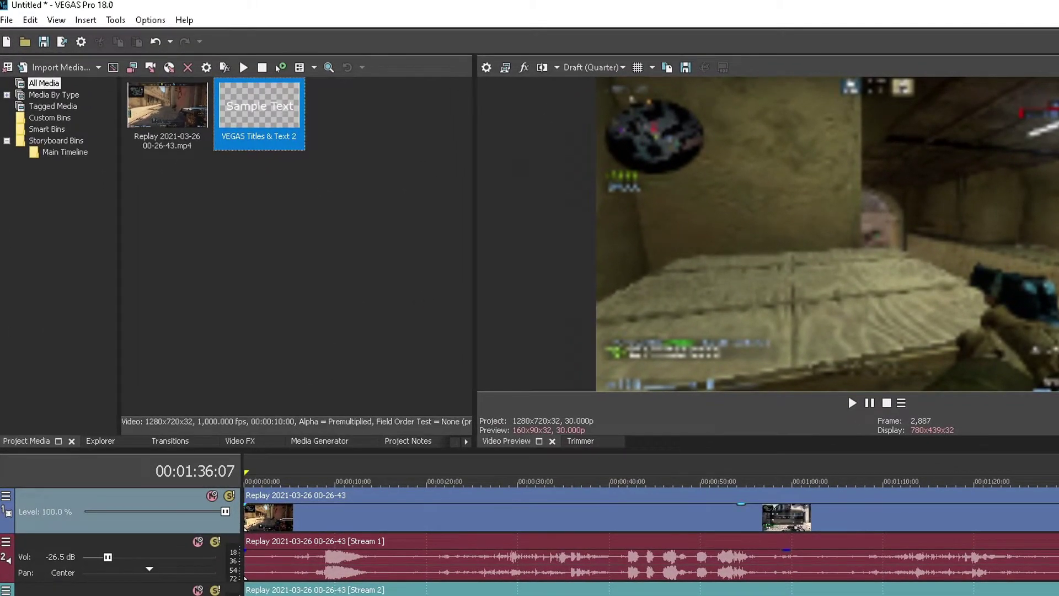
left_click_drag(205, 179, 199, 146)
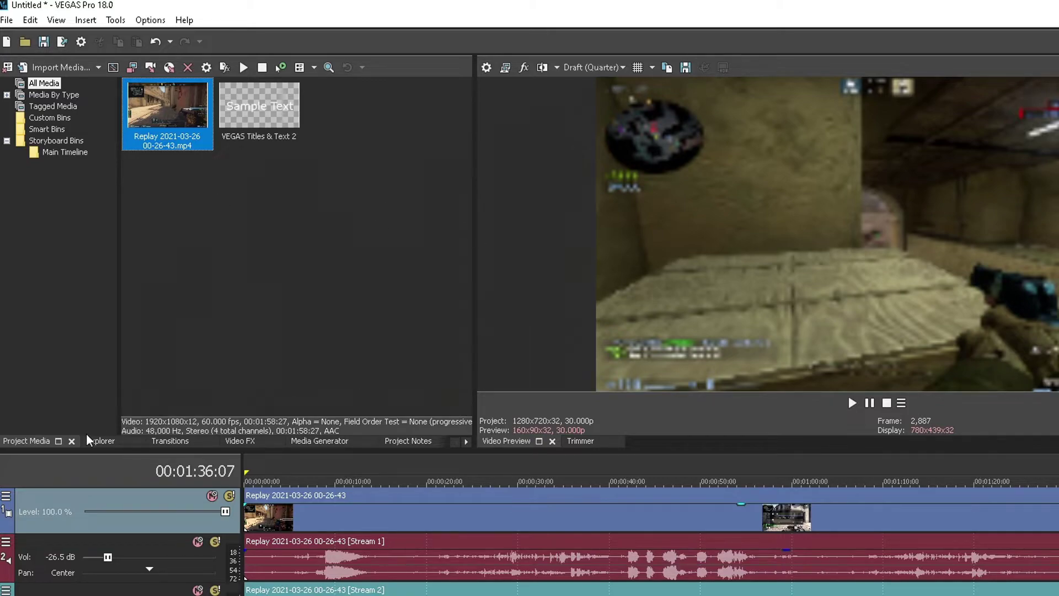
left_click(325, 253)
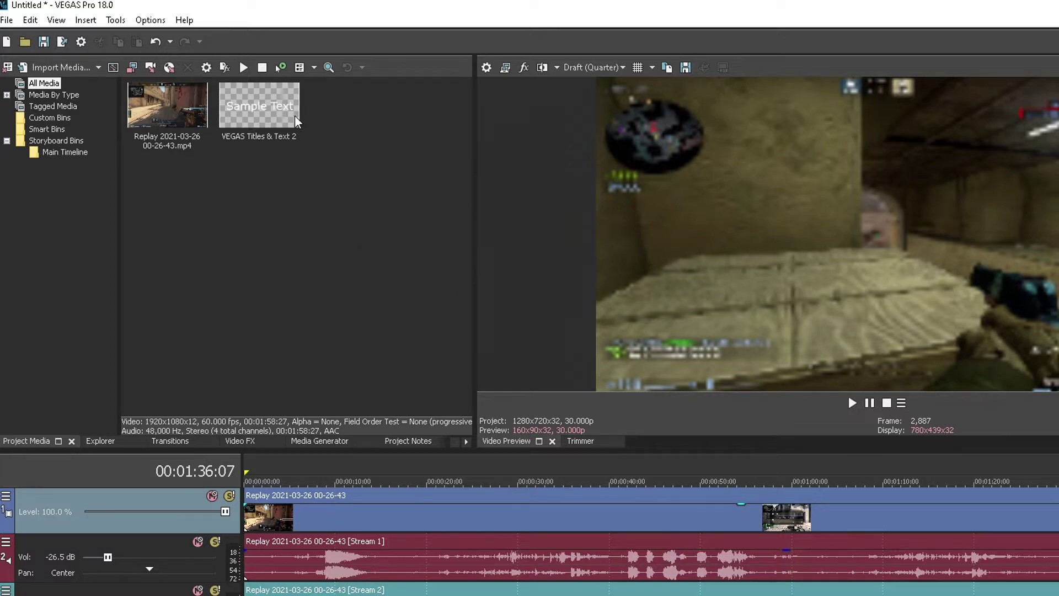
left_click_drag(312, 256, 160, 84)
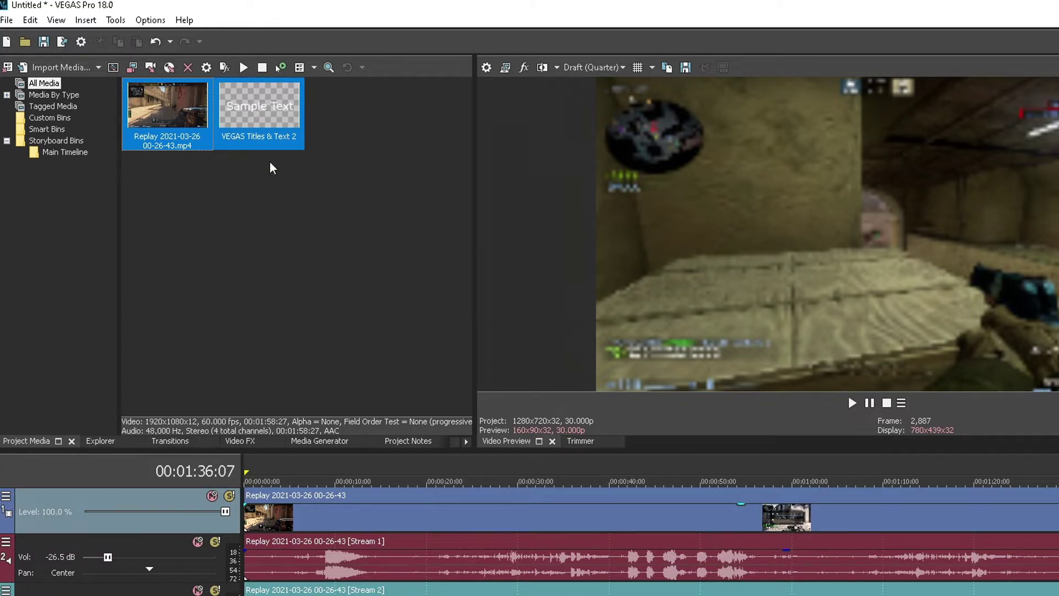
Select only the Replay clip in Project Media and create a video proxy for it.
right_click(260, 105)
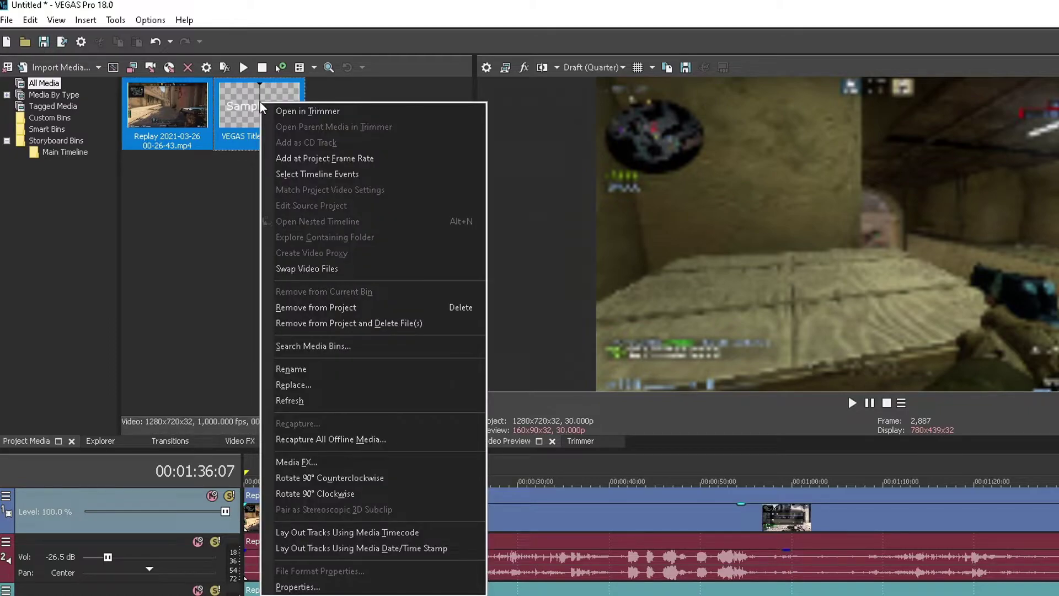
left_click(199, 232)
left_click(168, 110)
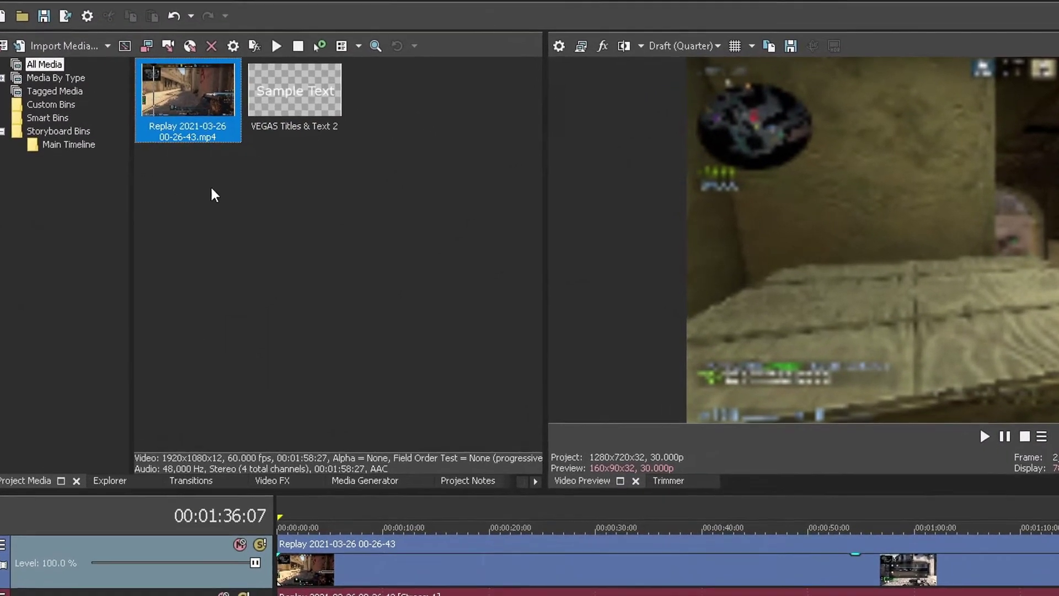
right_click(155, 103)
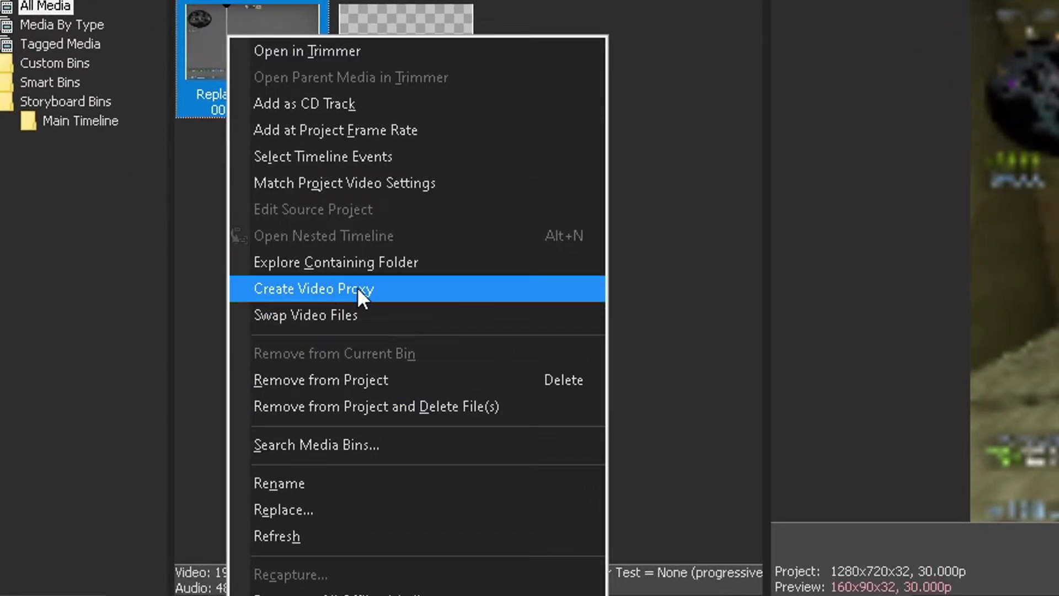
left_click(409, 289)
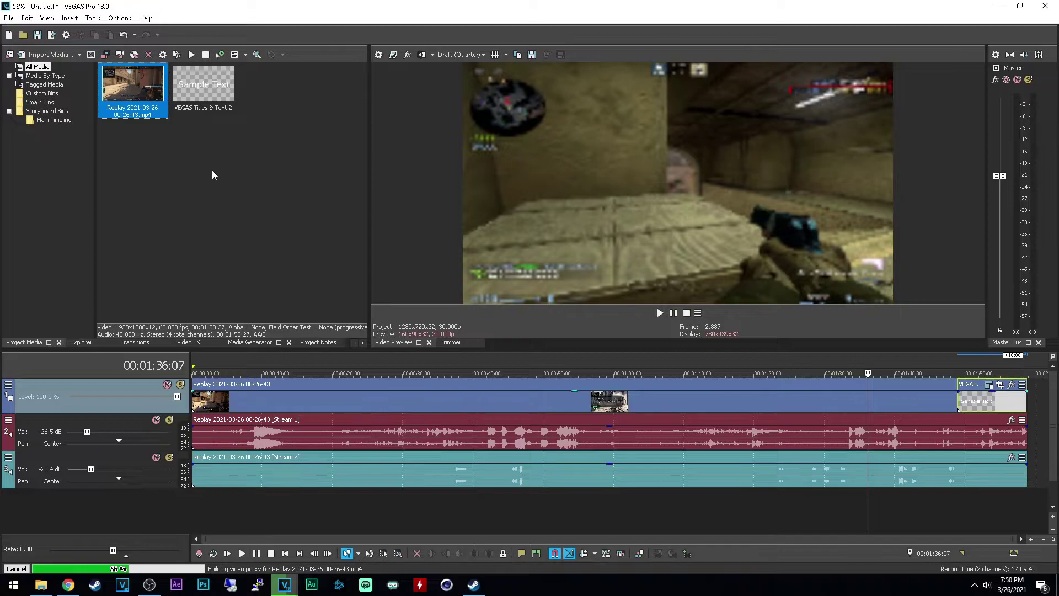
left_click(528, 431)
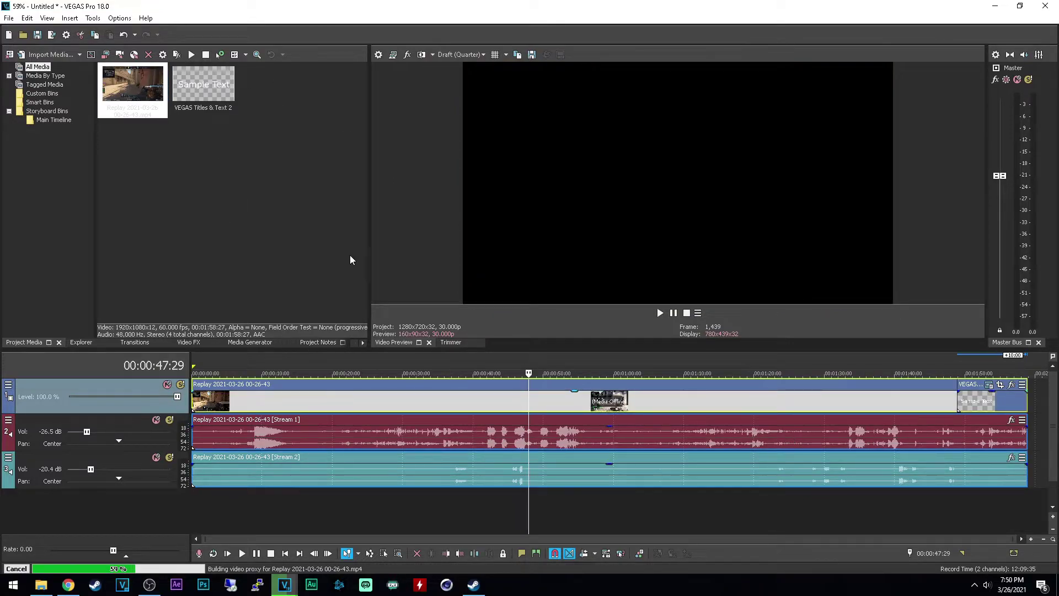
left_click(272, 402)
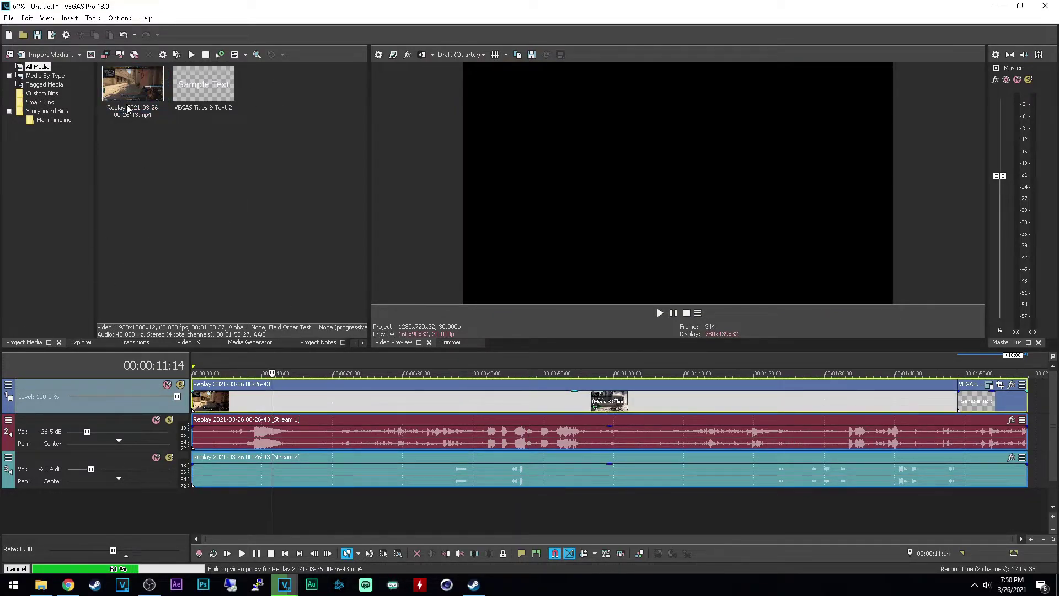
left_click(126, 88)
left_click_drag(255, 224, 110, 88)
right_click(133, 90)
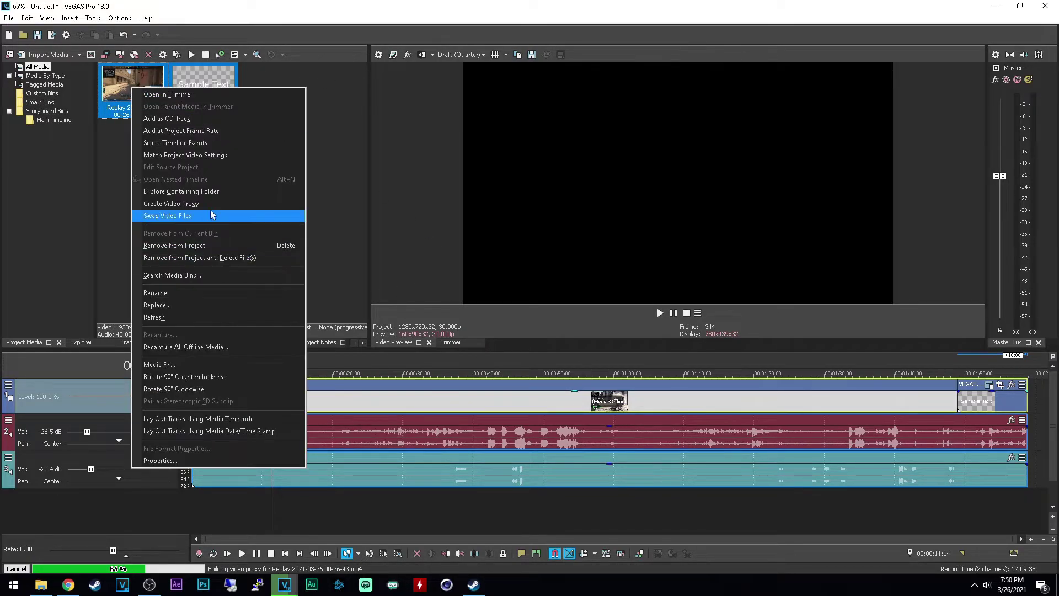
left_click(363, 112)
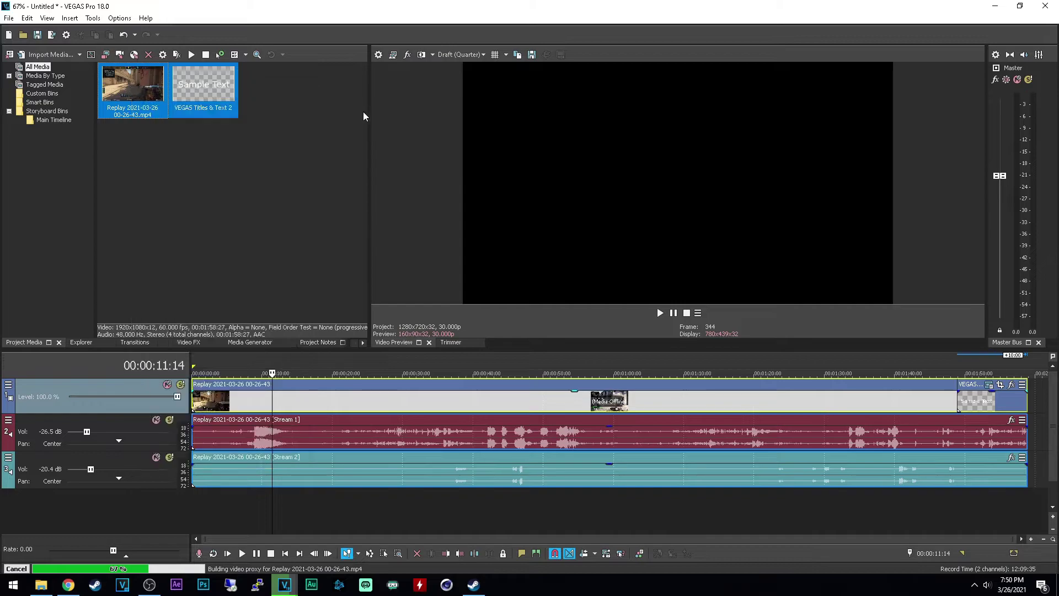
left_click(261, 236)
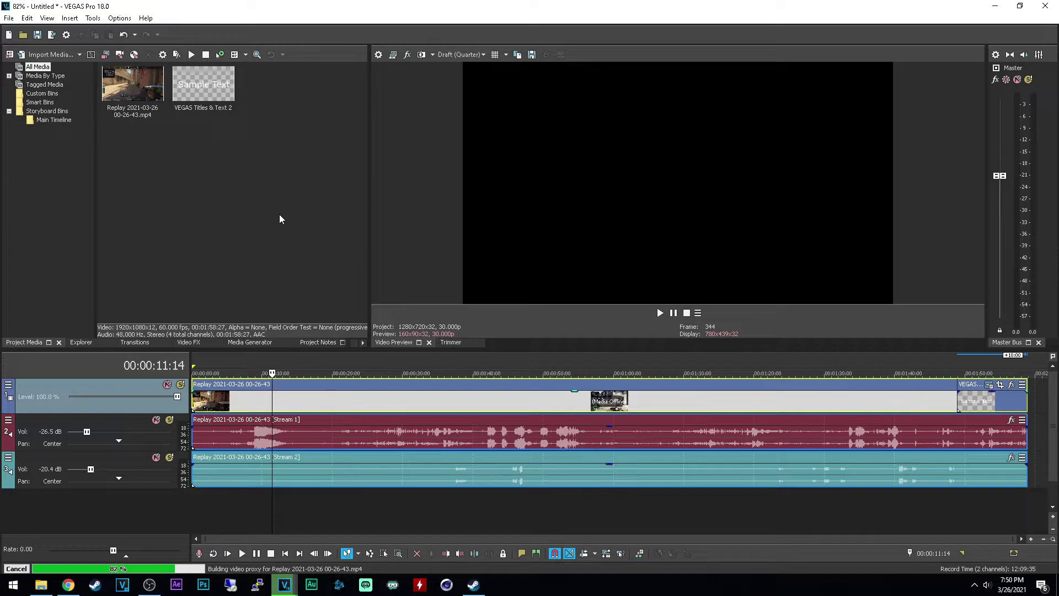
left_click_drag(246, 206, 138, 78)
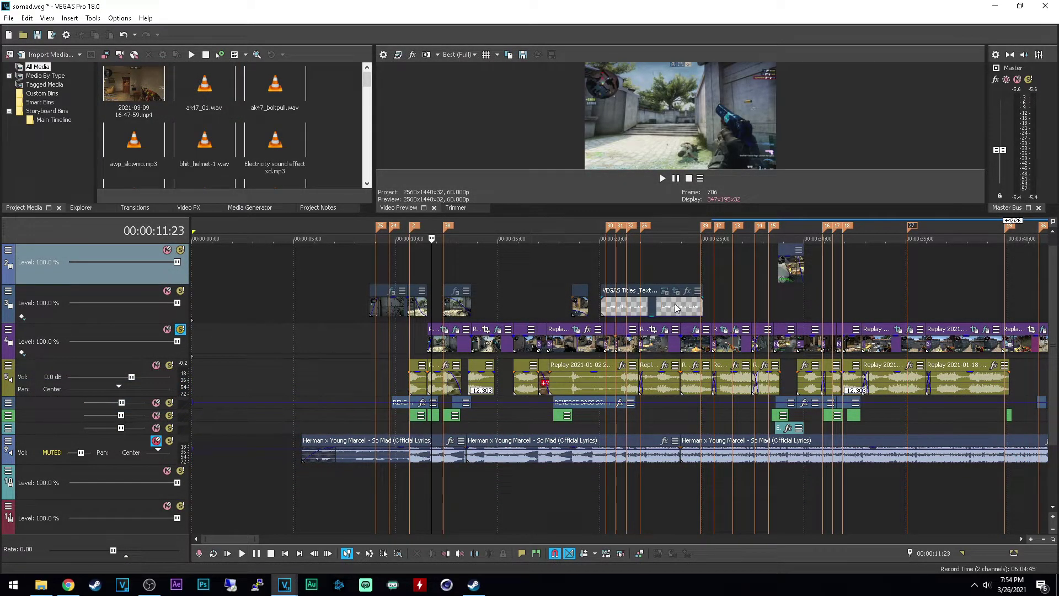
Scroll and zoom the somad.veg timeline and place the playhead at 00:00:30:00.
scroll(726, 300, "down", 3)
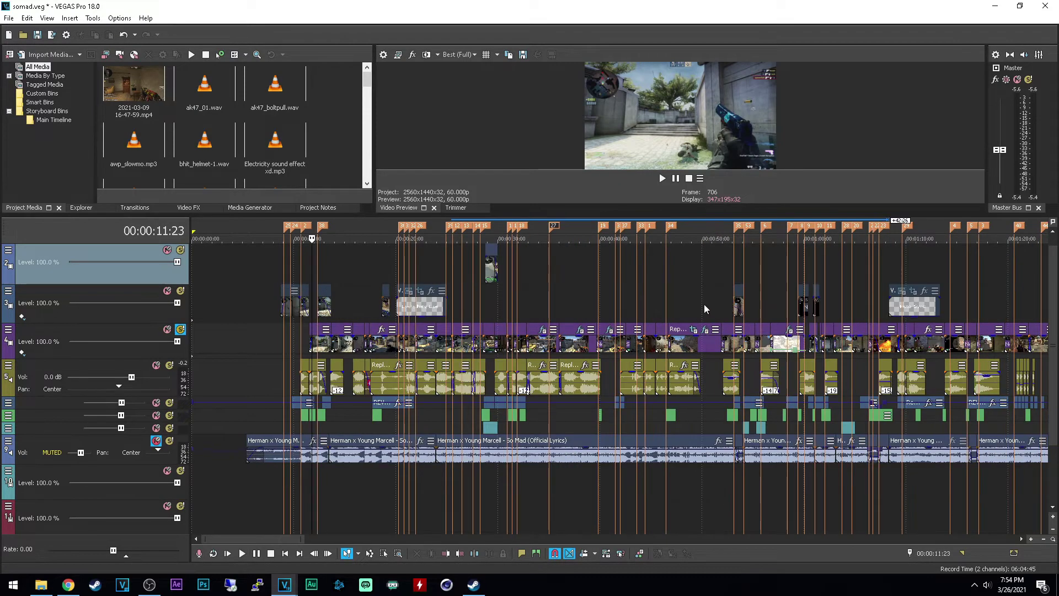
left_click(595, 291)
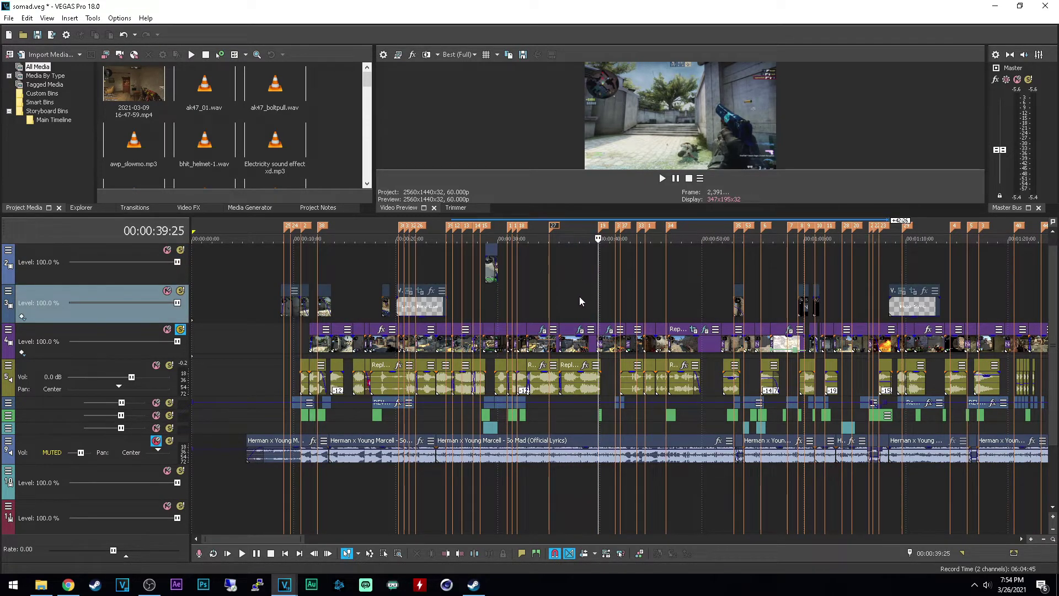
left_click(526, 292)
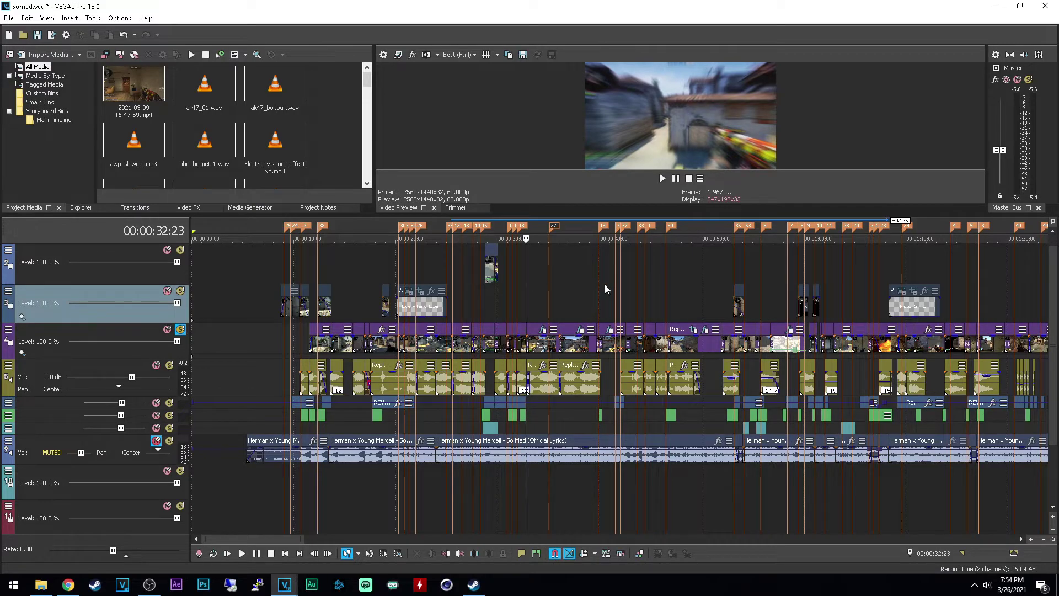
scroll(618, 286, "up", 2)
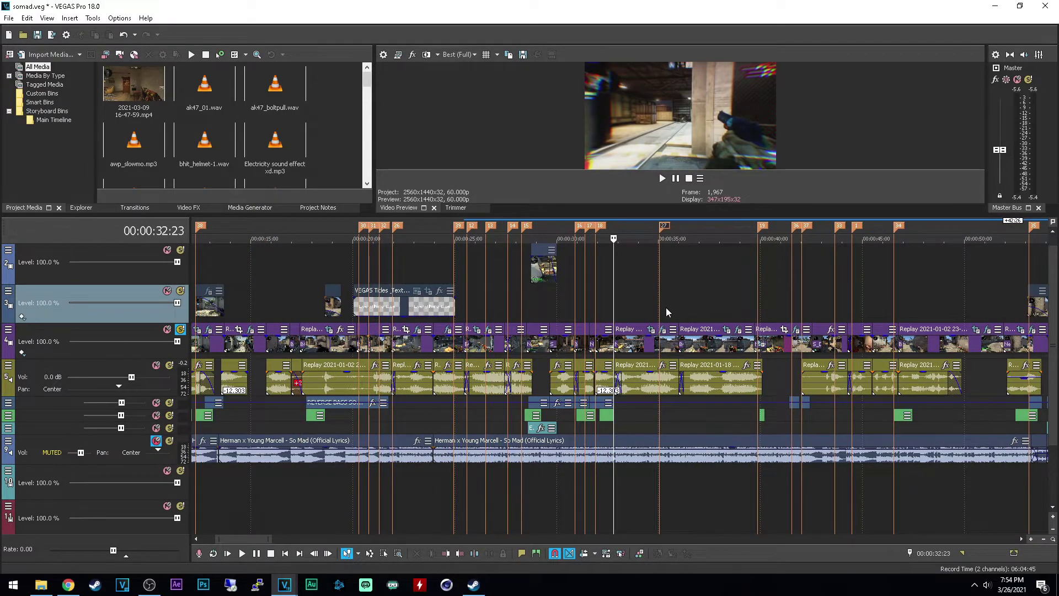
left_click(595, 301)
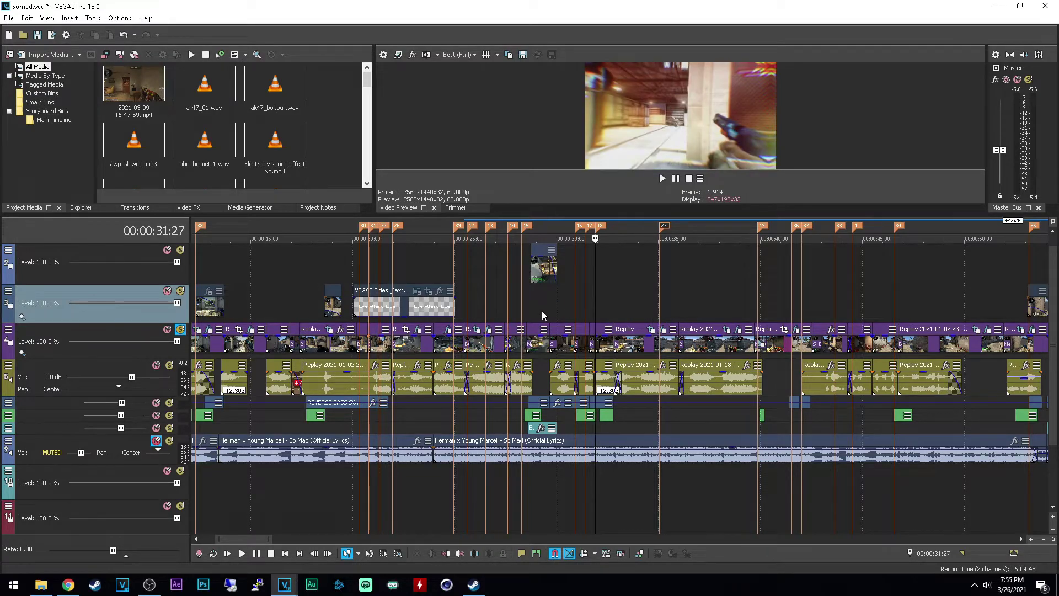
left_click(559, 307)
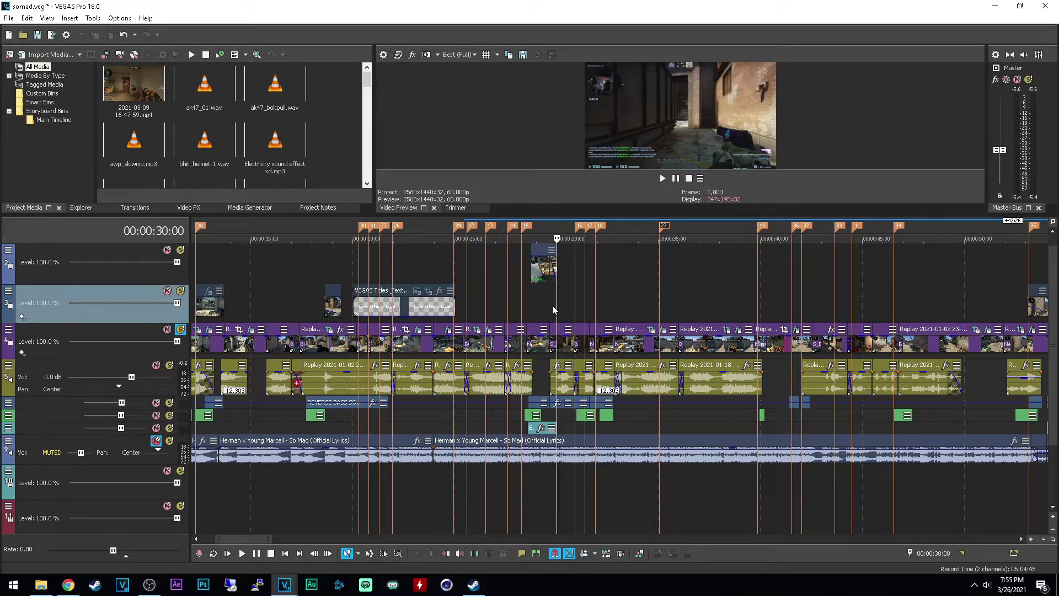
scroll(552, 306, "up", 5)
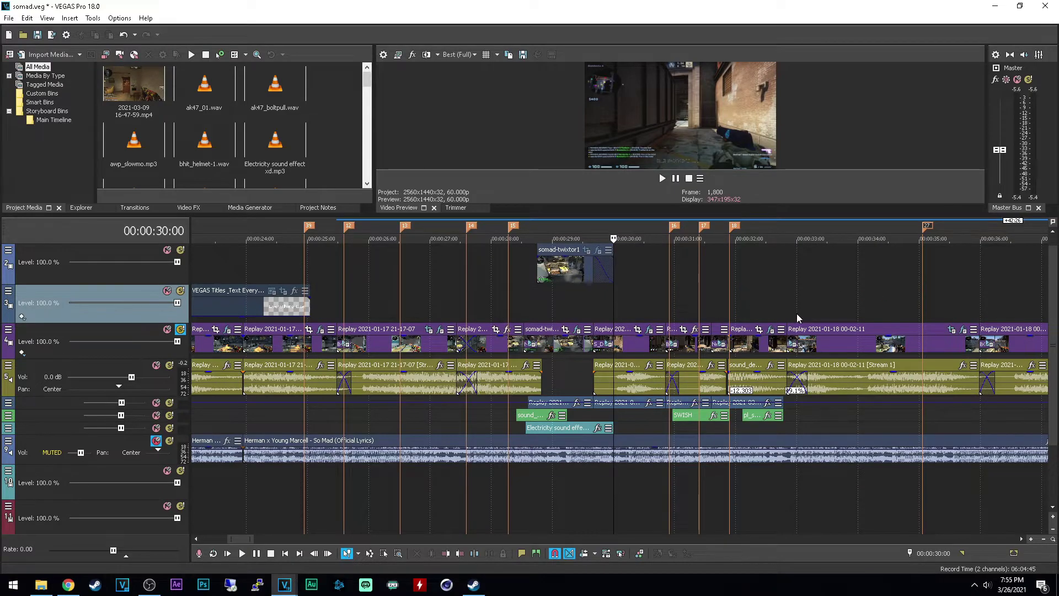
Select the 00:00:30:00–00:00:32:16 range and open Prerender Video with Shift+M.
left_click(825, 299, "shift")
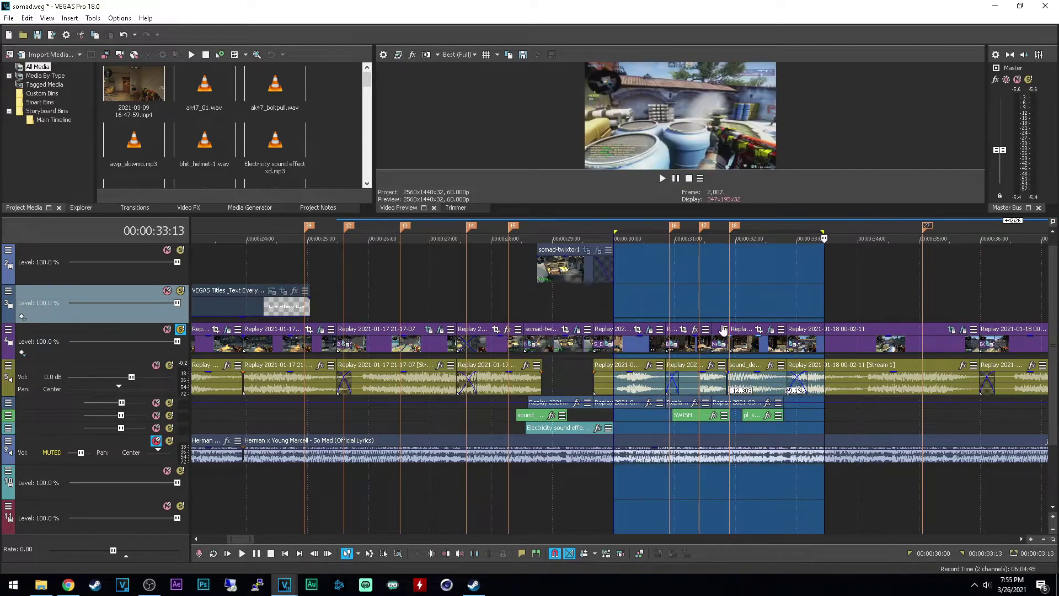
left_click_drag(824, 294, 769, 295)
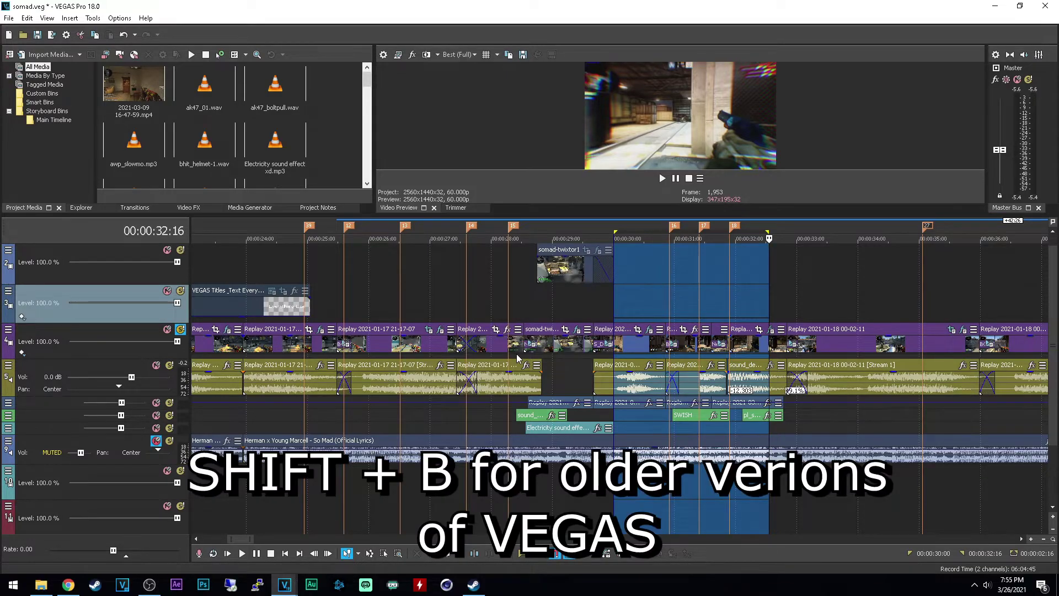
key("shift+m")
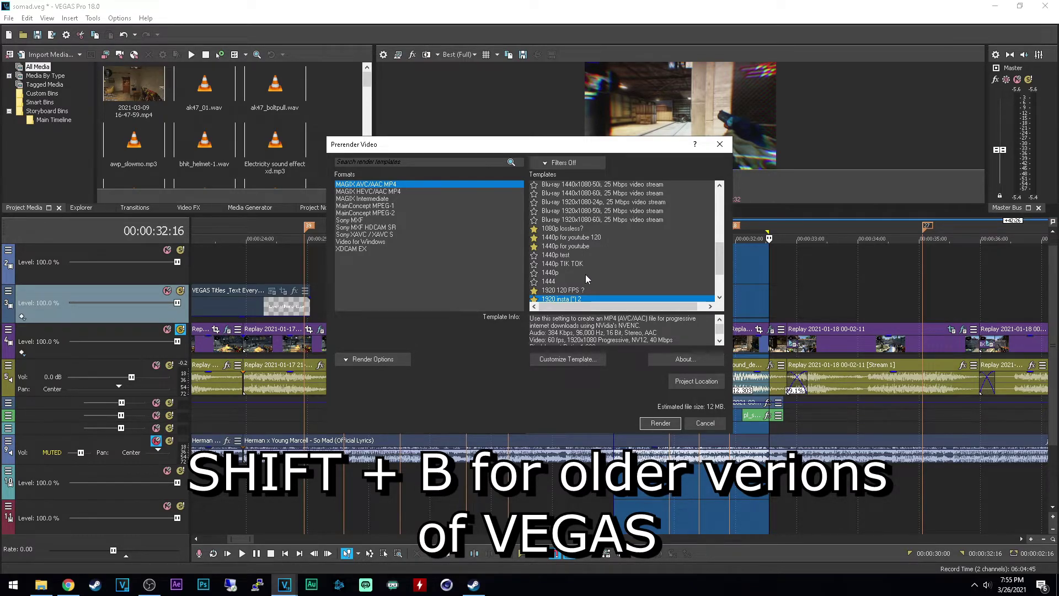
Move the Prerender Video dialog aside and select the red render template.
left_click_drag(616, 152, 338, 78)
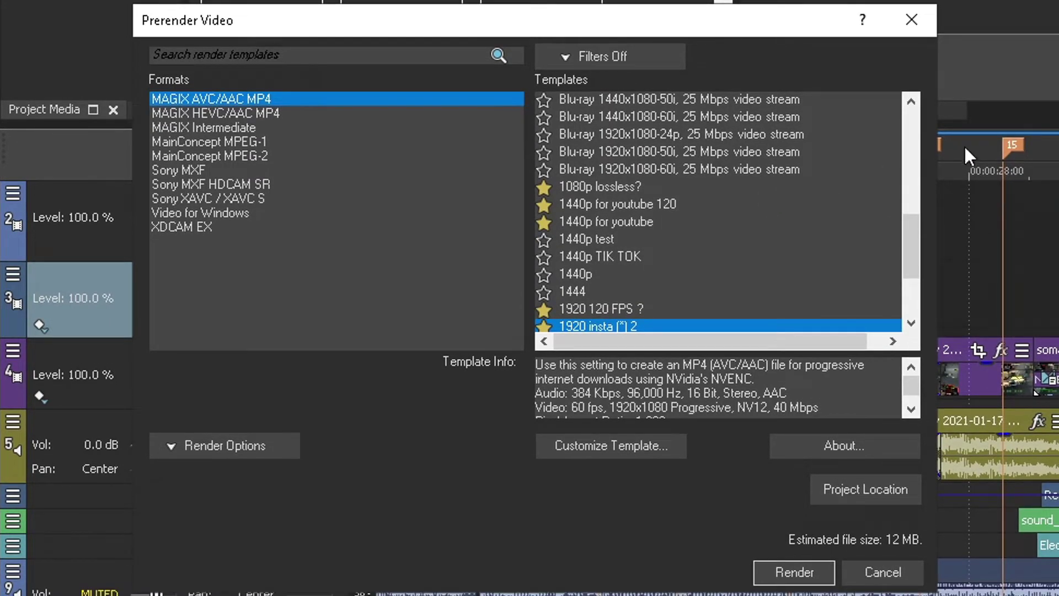
mouse_move(914, 242)
left_mouse_down()
mouse_move(915, 267)
mouse_move(917, 235)
left_mouse_up()
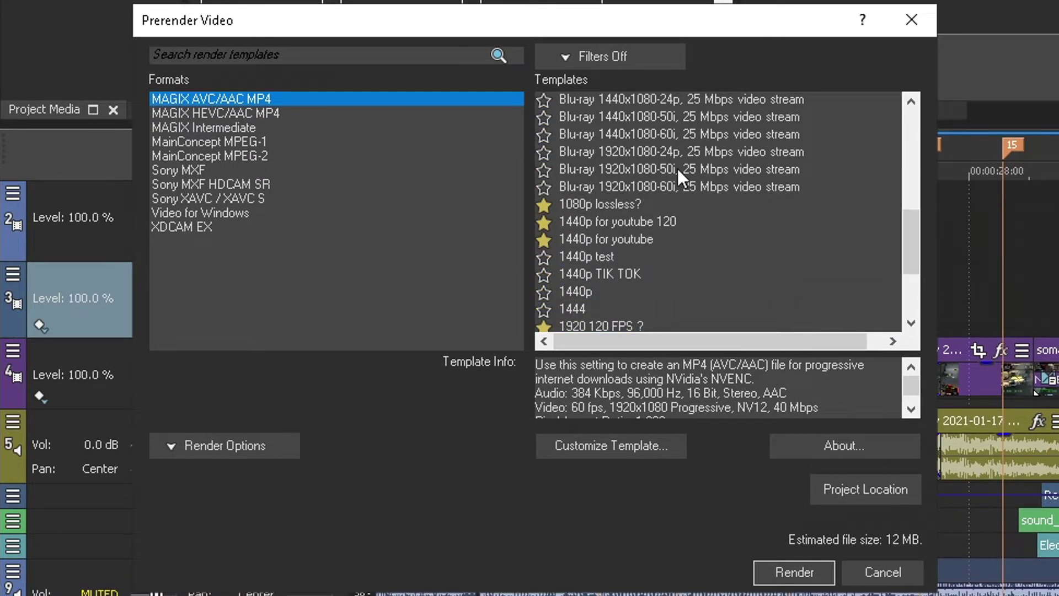
scroll(769, 221, "down", 1)
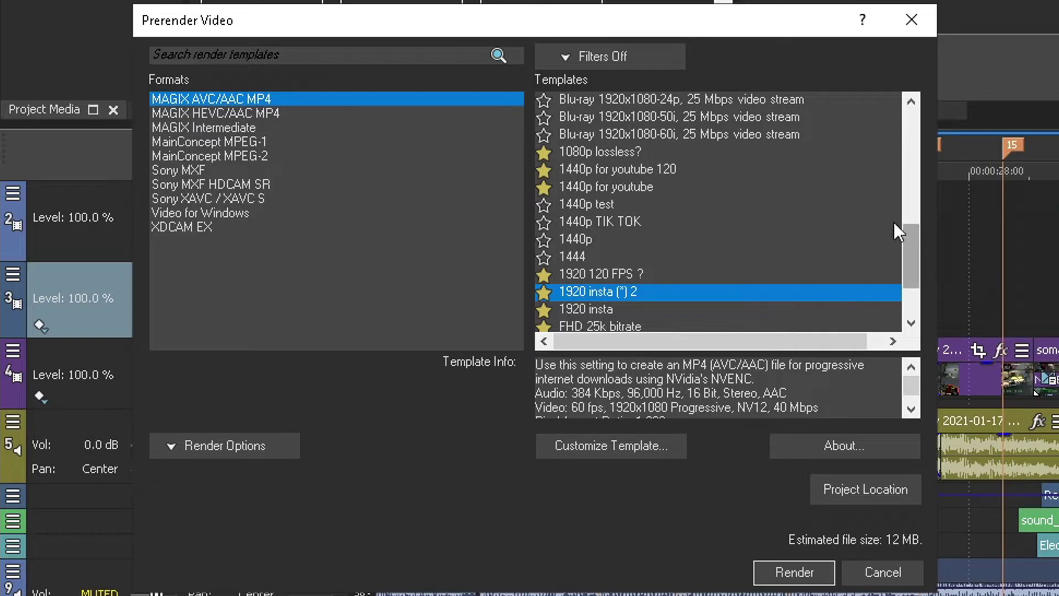
scroll(738, 232, "down", 2)
left_click(603, 273)
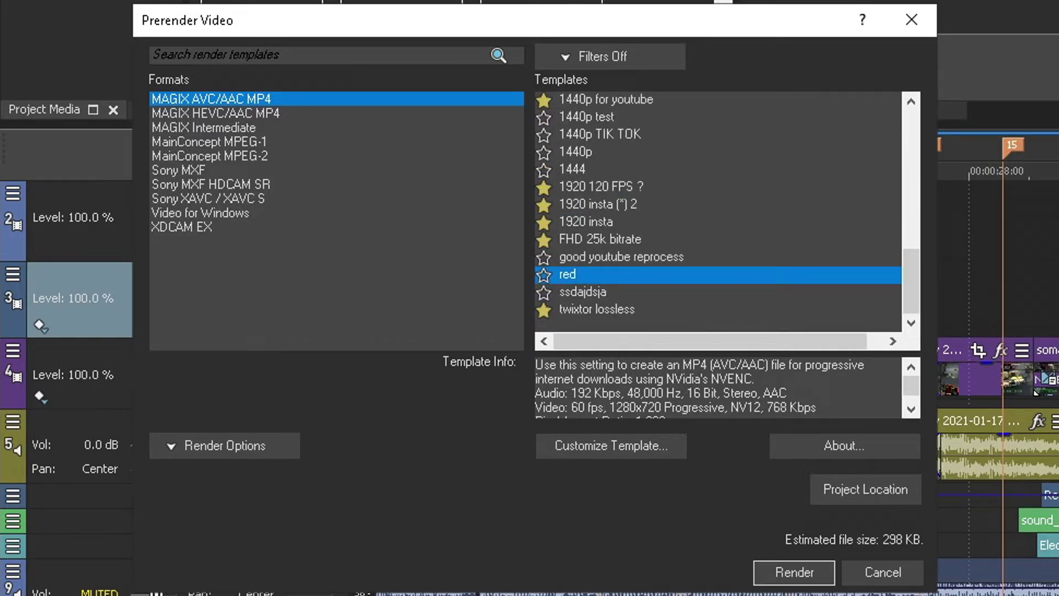
Customize the red template with maximum and average bitrate of 2,000,000 bps.
left_click(627, 454)
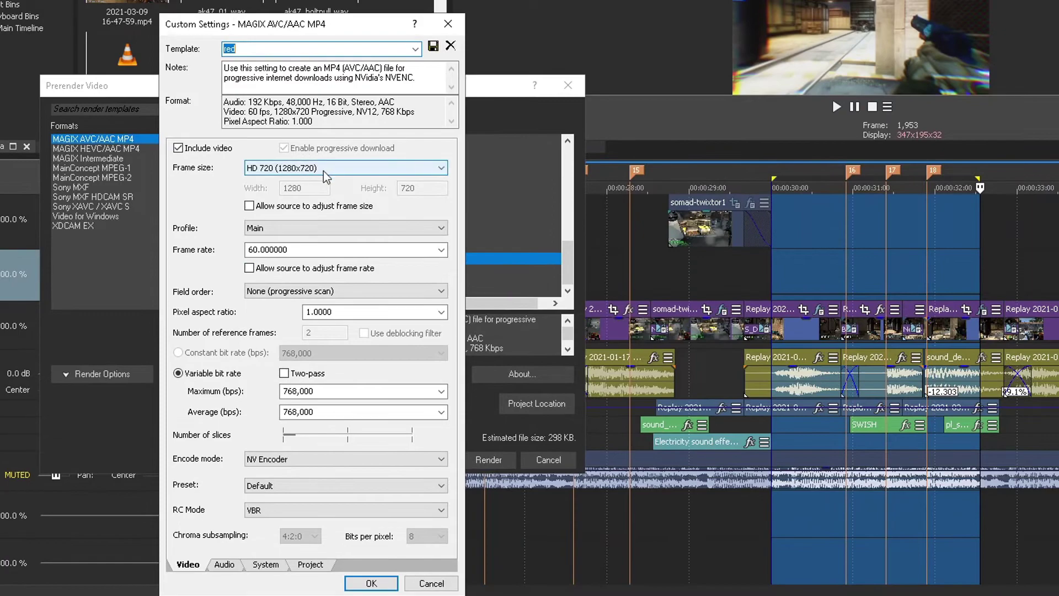
double_click(357, 390)
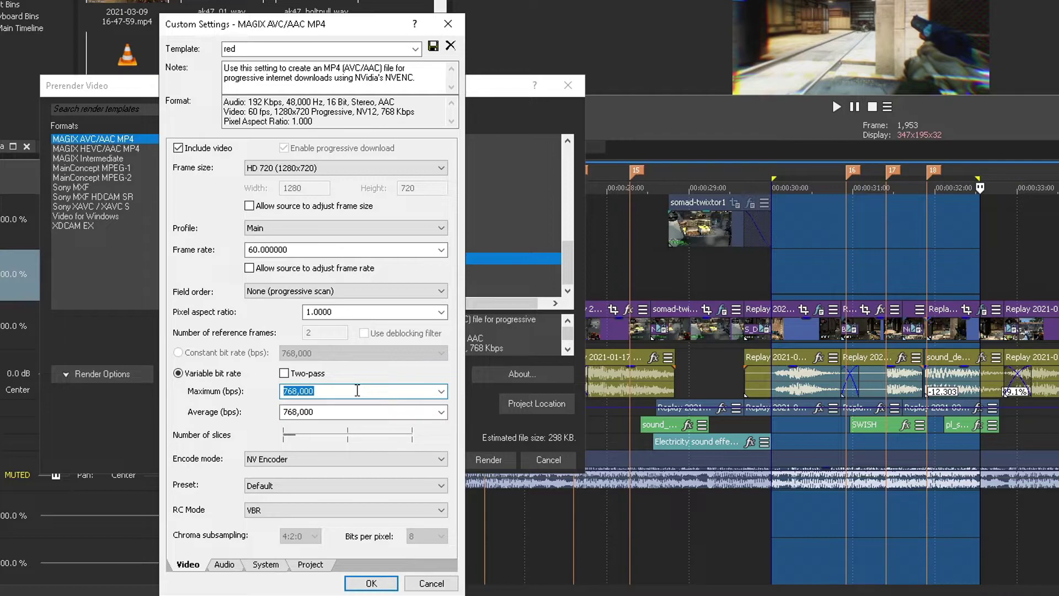
left_click(444, 392)
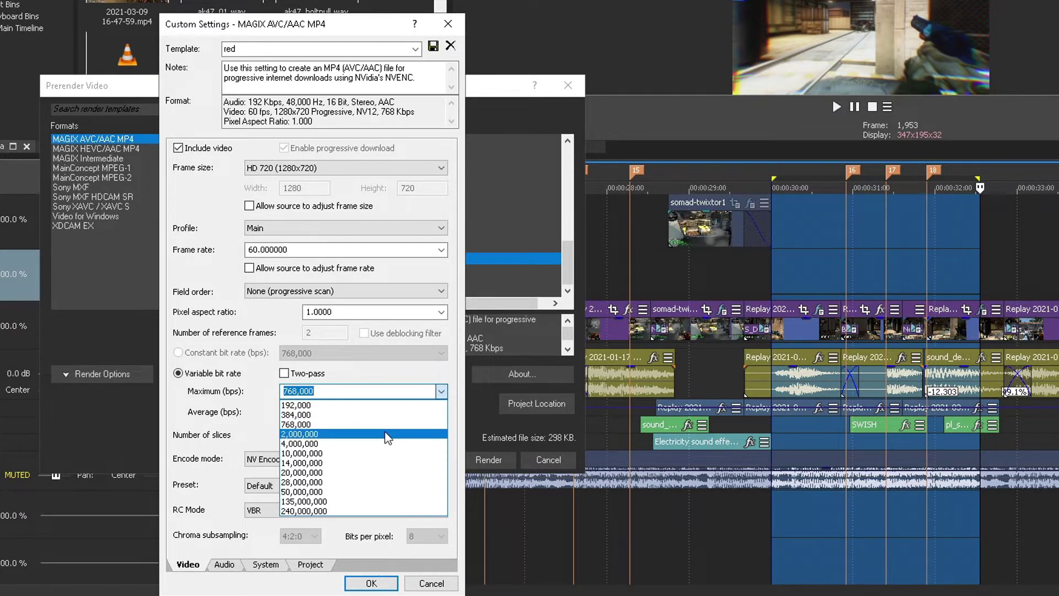
left_click(387, 437)
left_click(442, 413)
left_click(363, 457)
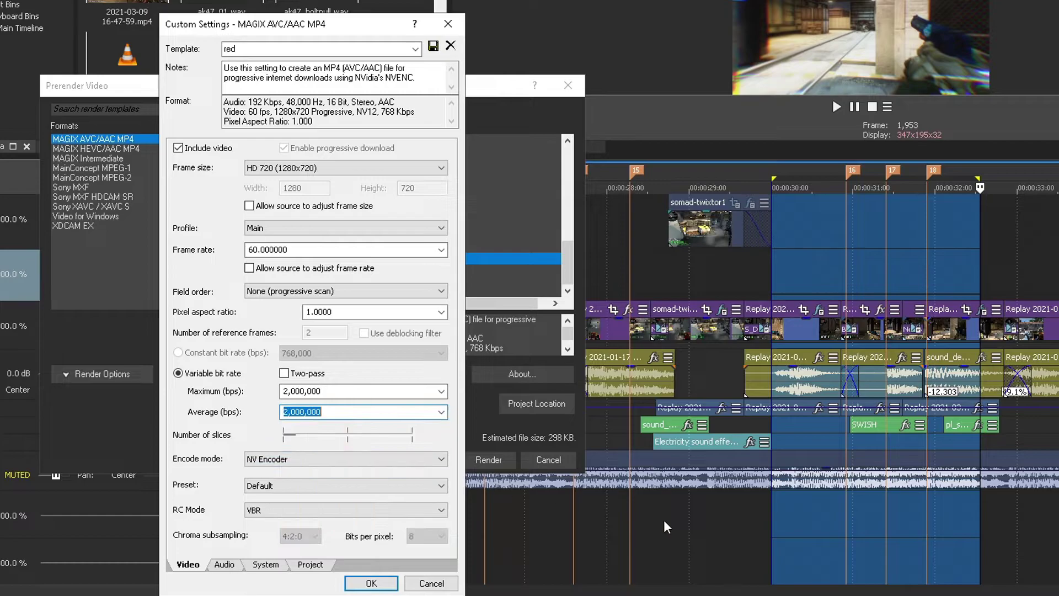
left_click(371, 583)
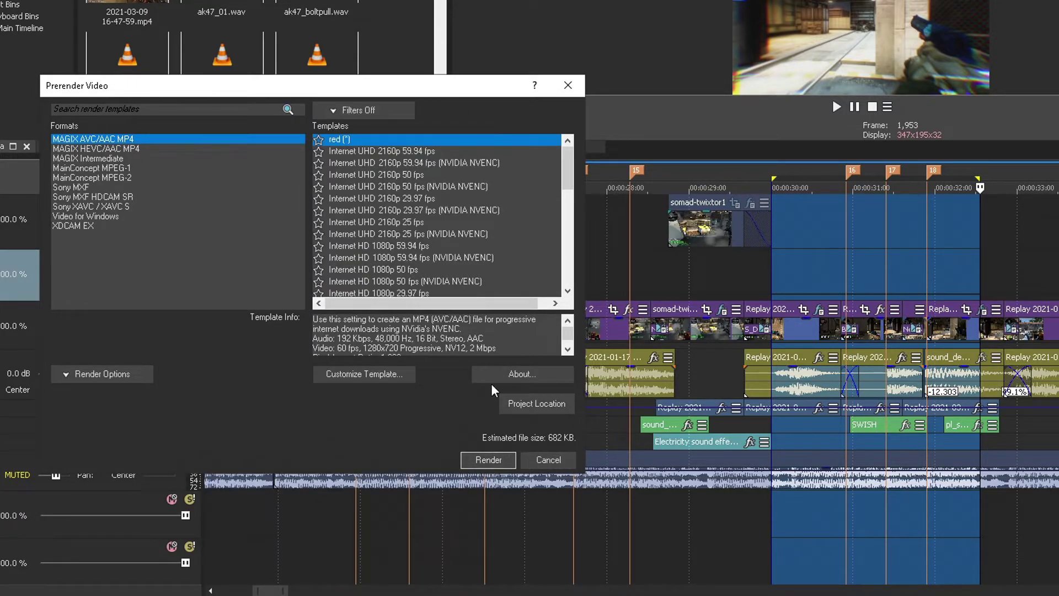
Prerender the marked section, enlarge the preview panes, and clear the time selection.
left_click(491, 459)
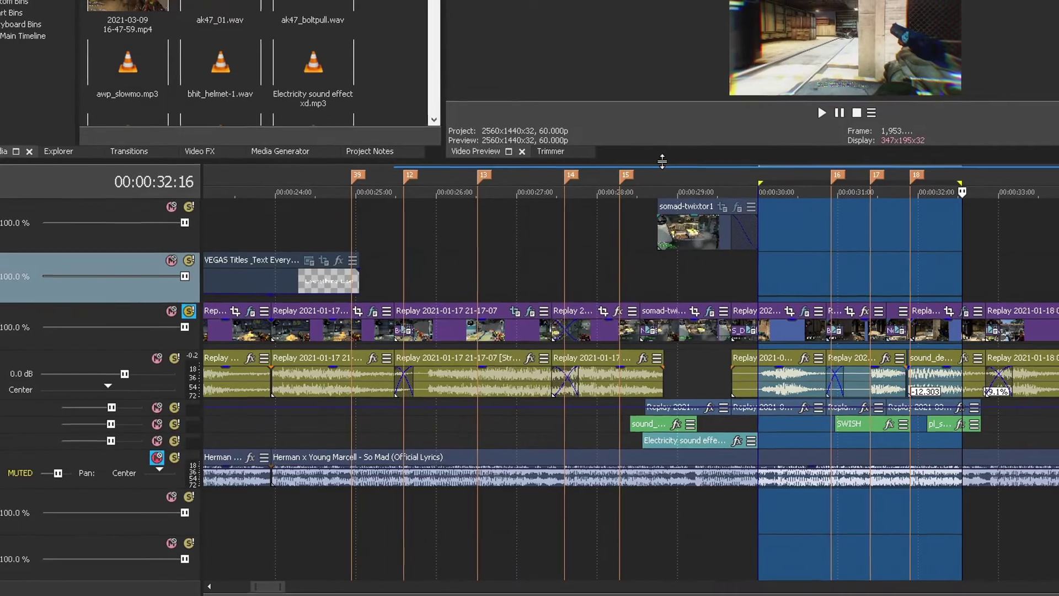
left_click_drag(664, 161, 653, 333)
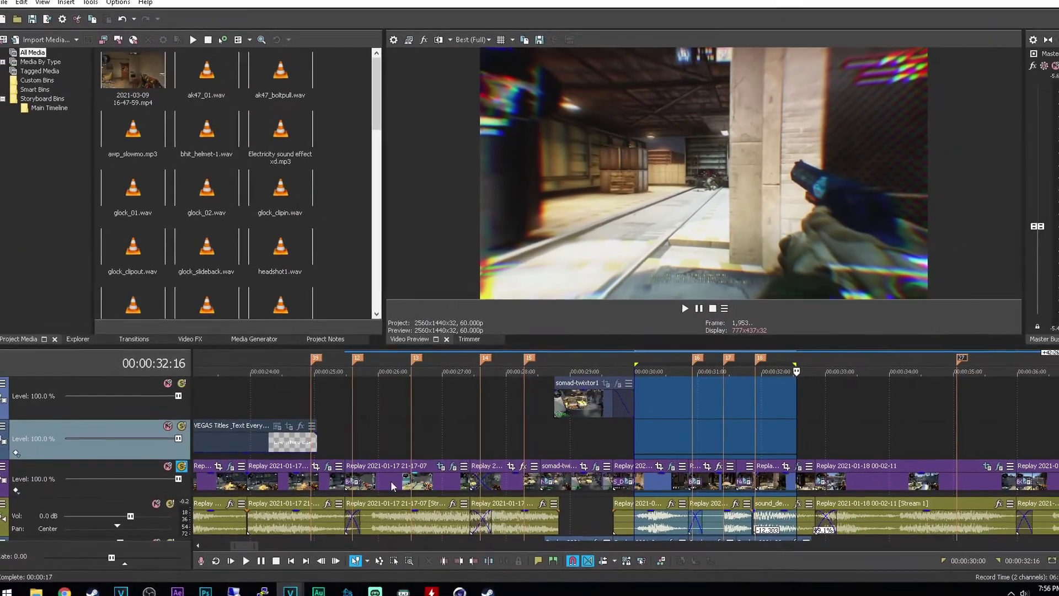
left_click(645, 386)
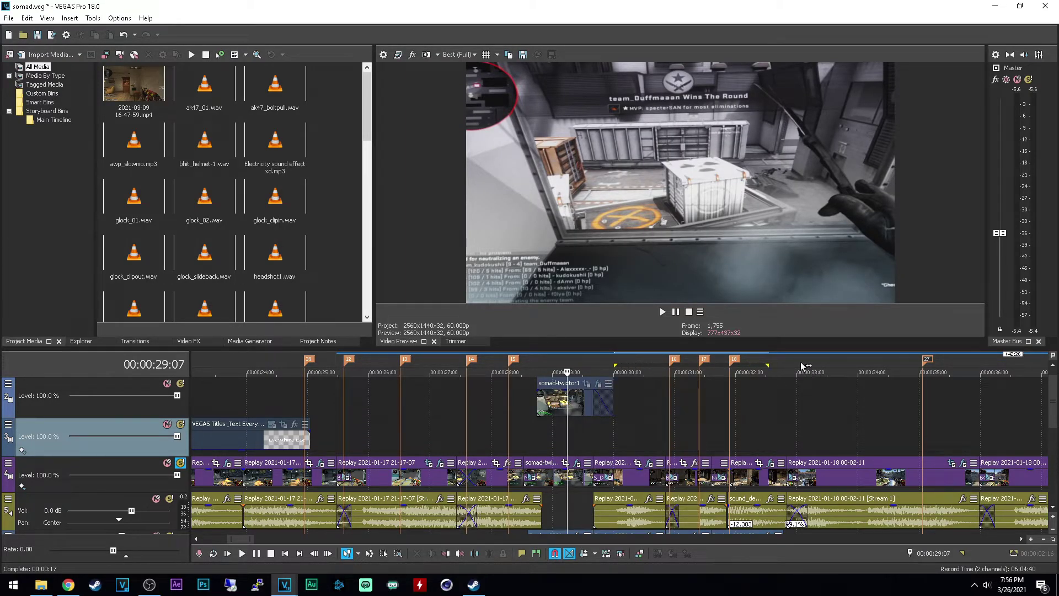
Play the prerendered section from 00:00:30:00 several times to check smoothness.
left_click(614, 432)
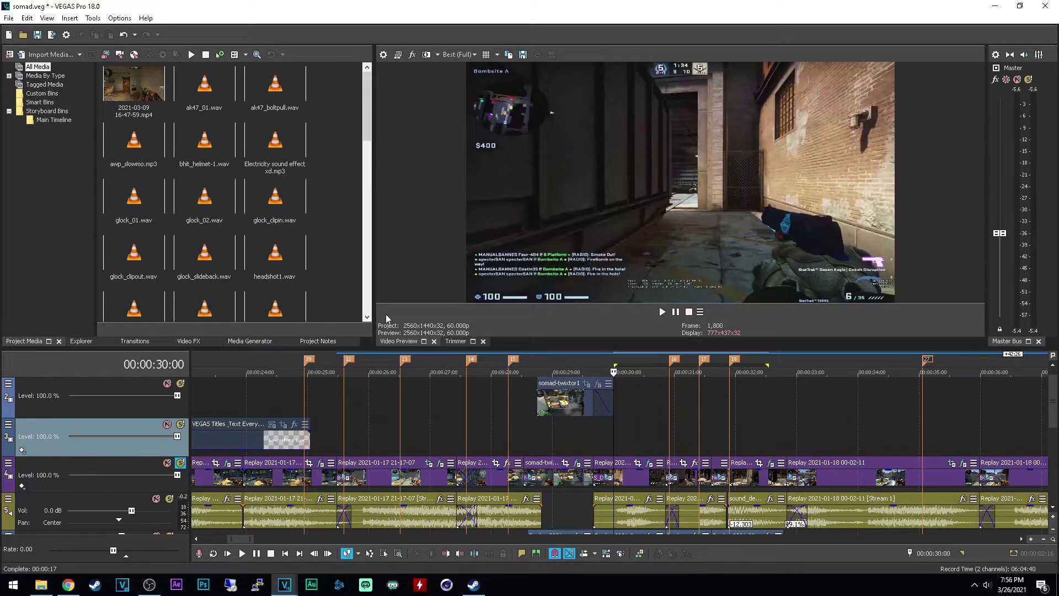
key("space")
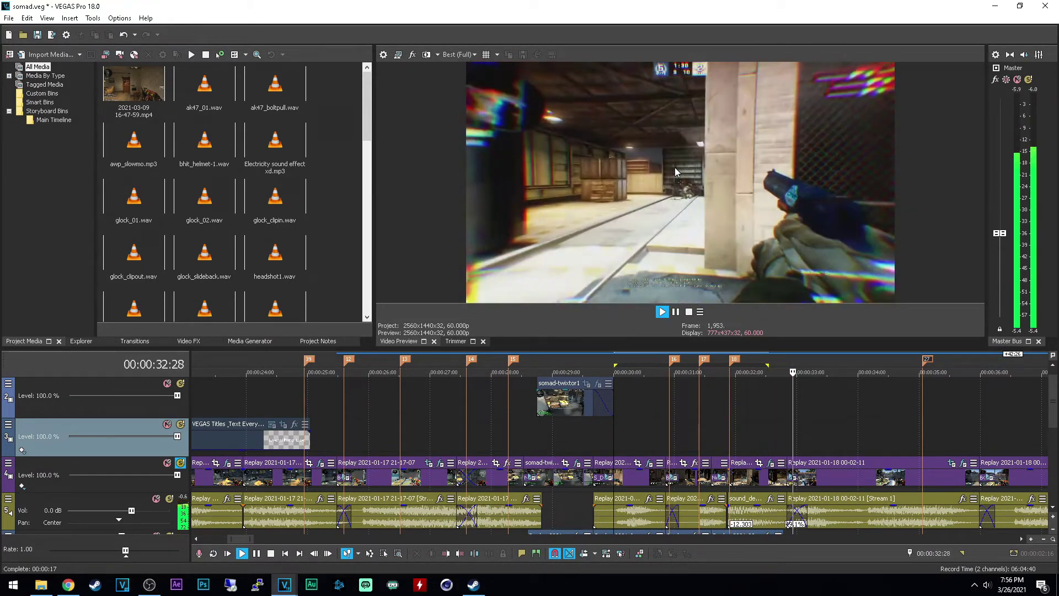
key("space")
left_click(677, 415)
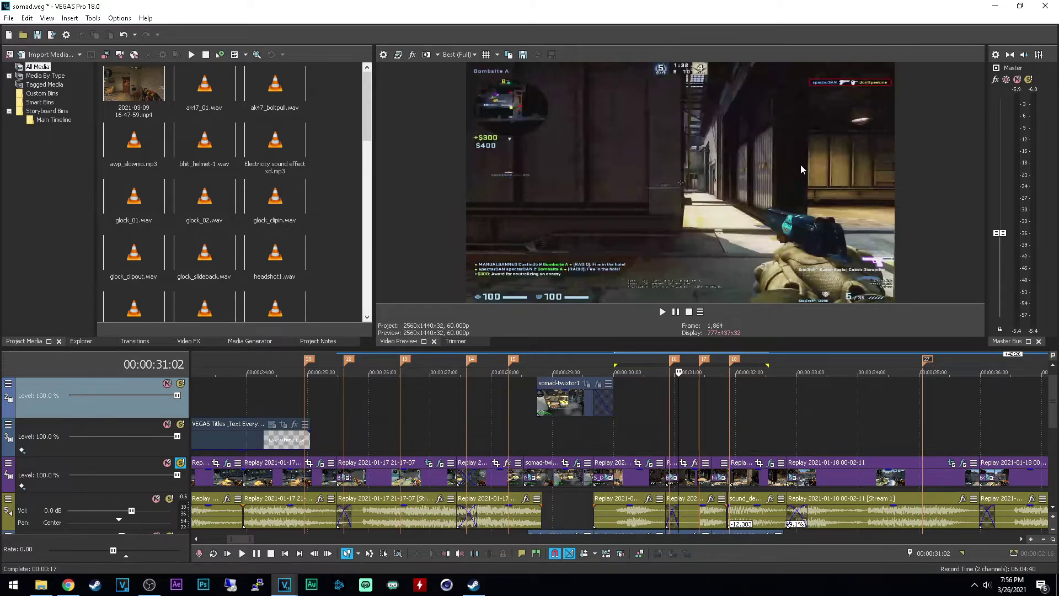
left_click(619, 426)
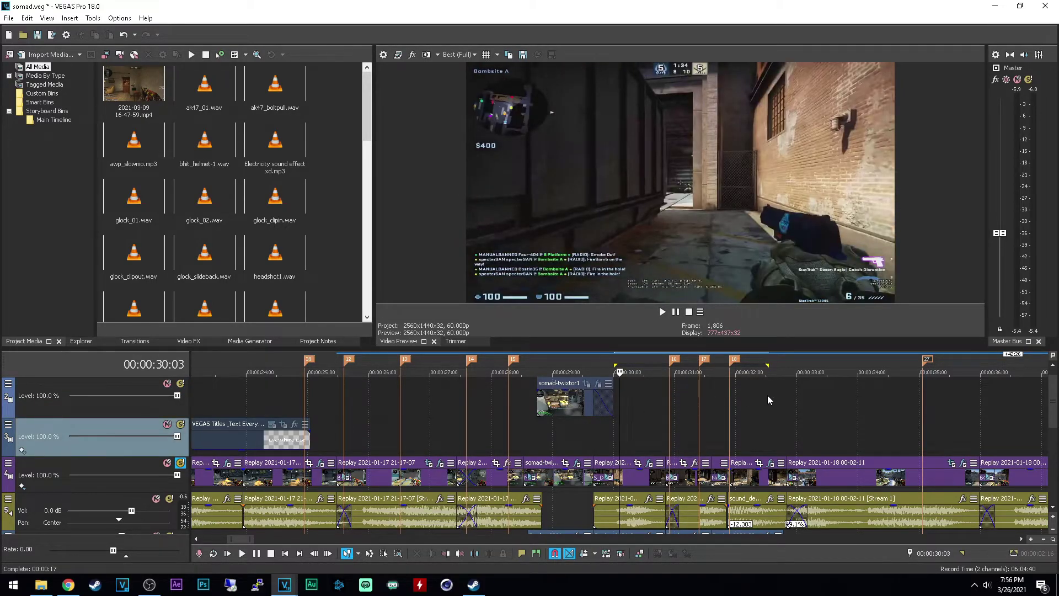
key("space")
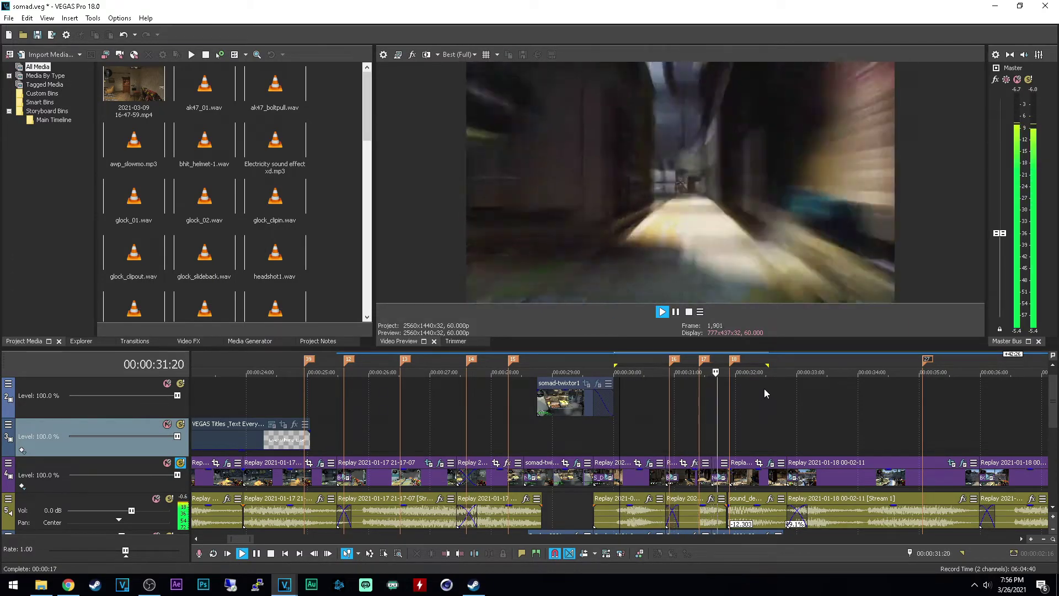
left_click(648, 411)
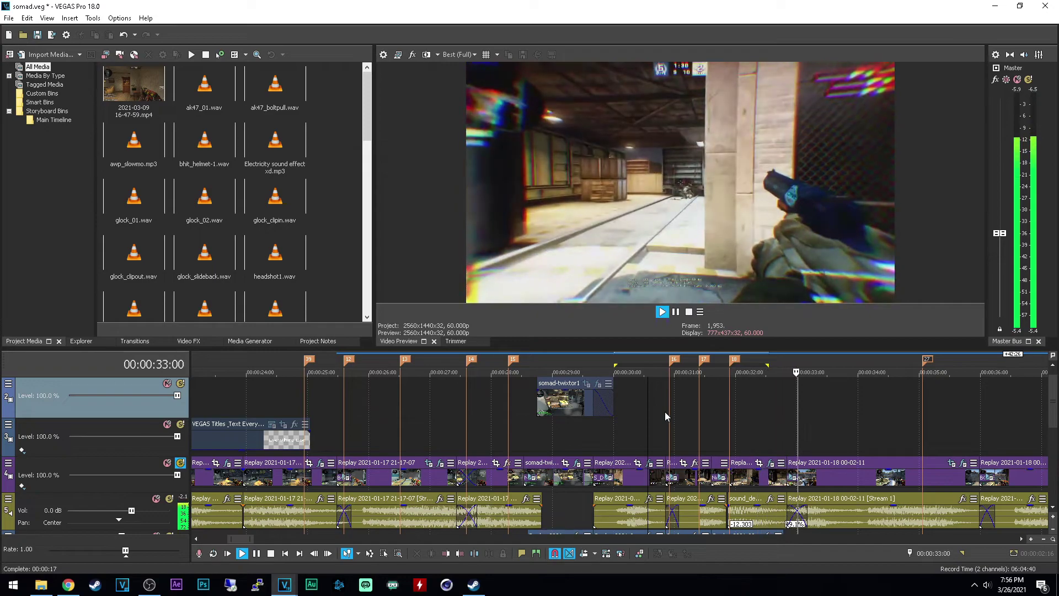
key("space")
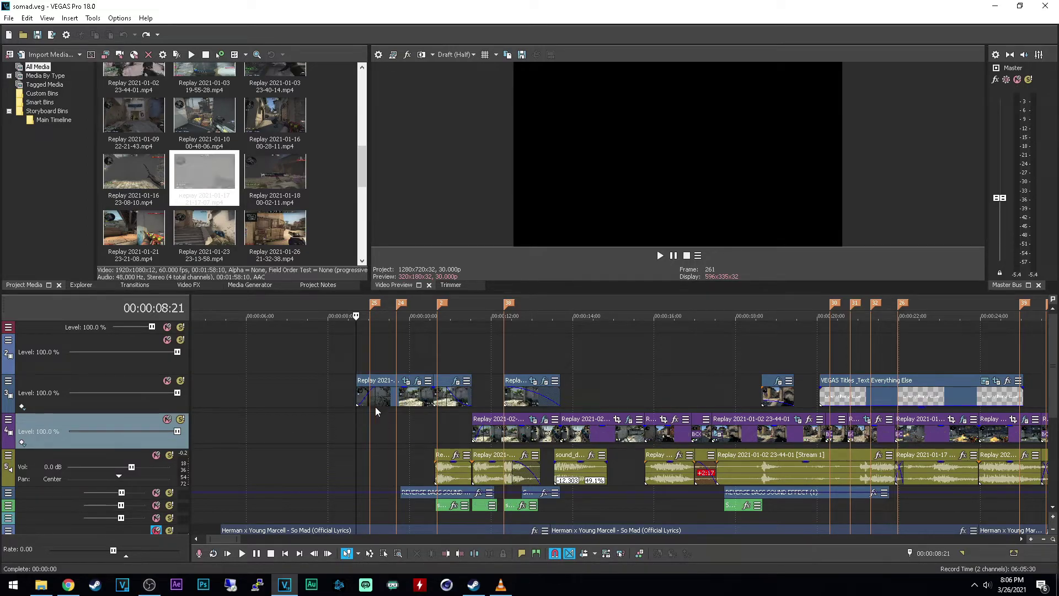
key("space")
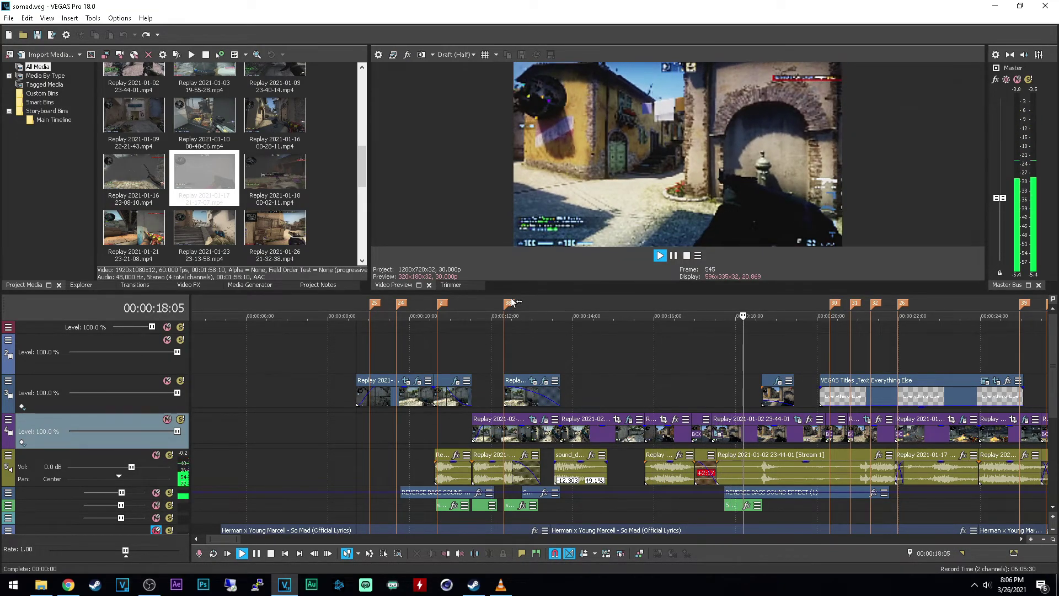
key("space")
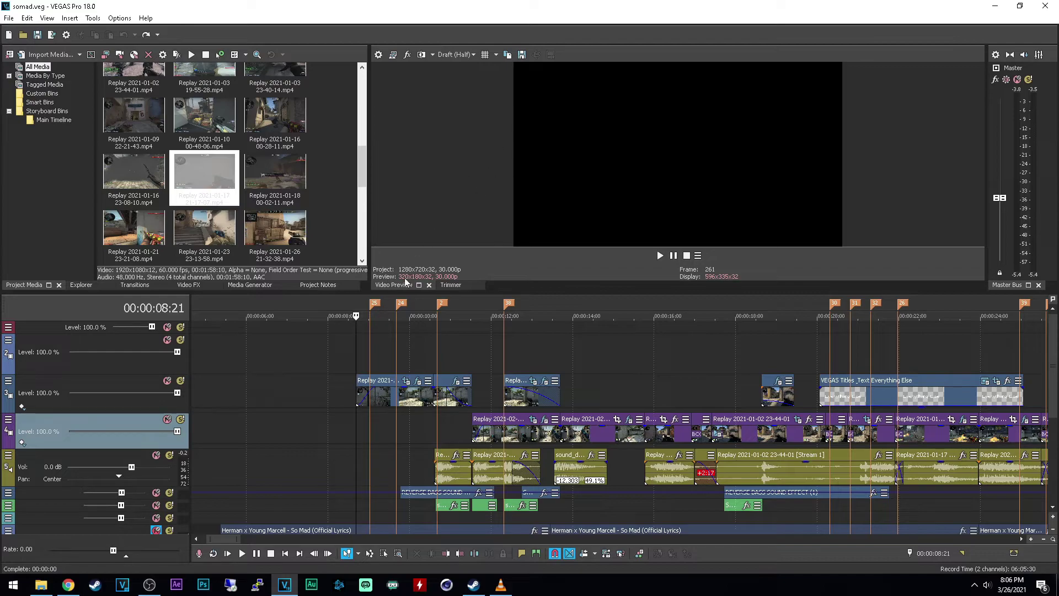
Change preview quality from Draft (Half) to Preview (Auto) and play back to compare.
left_click(463, 58)
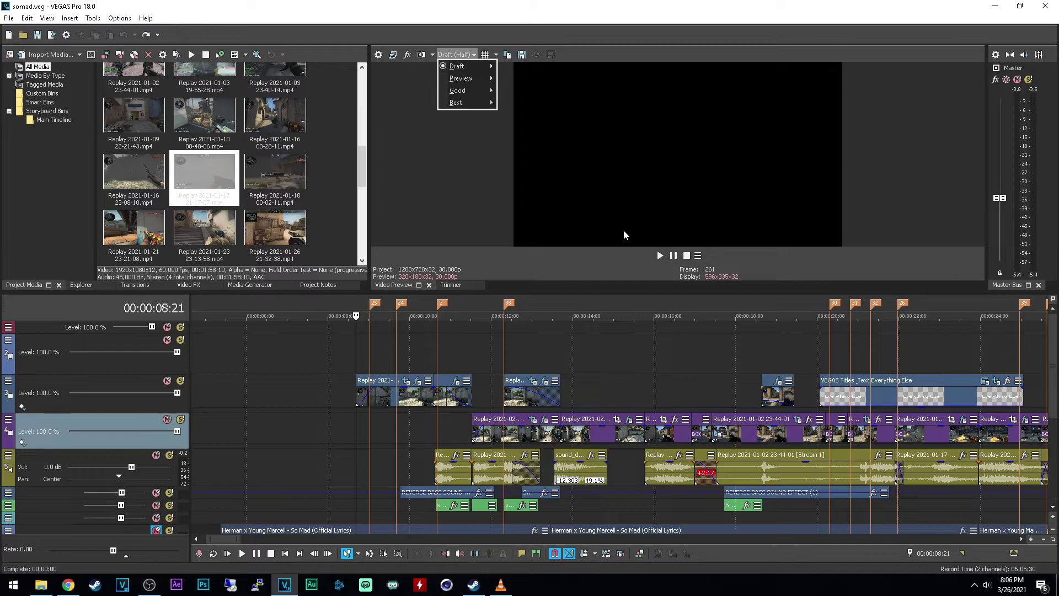
mouse_move(464, 78)
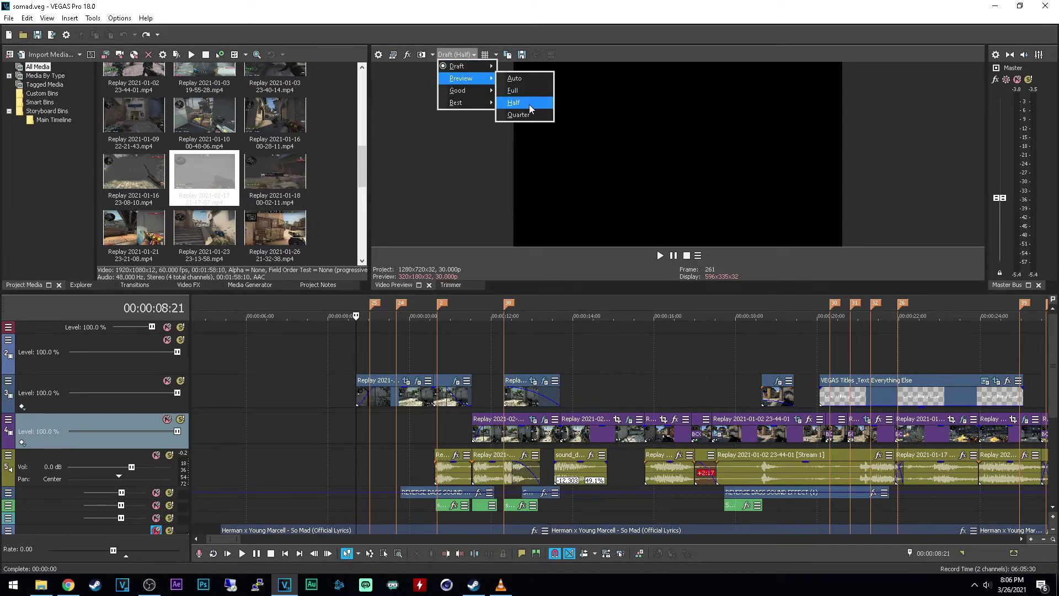
left_click(515, 78)
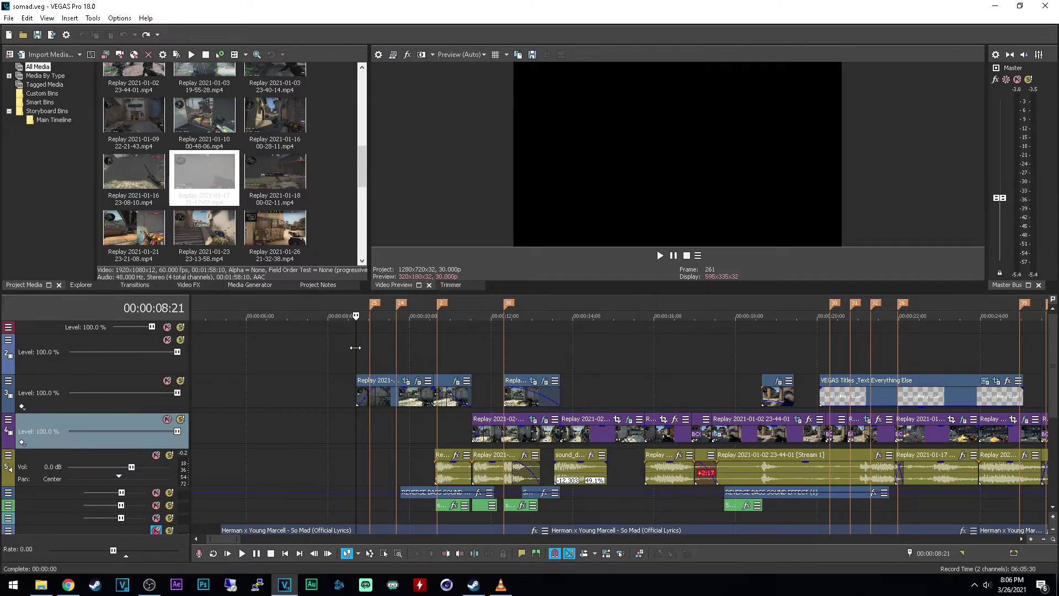
key("space")
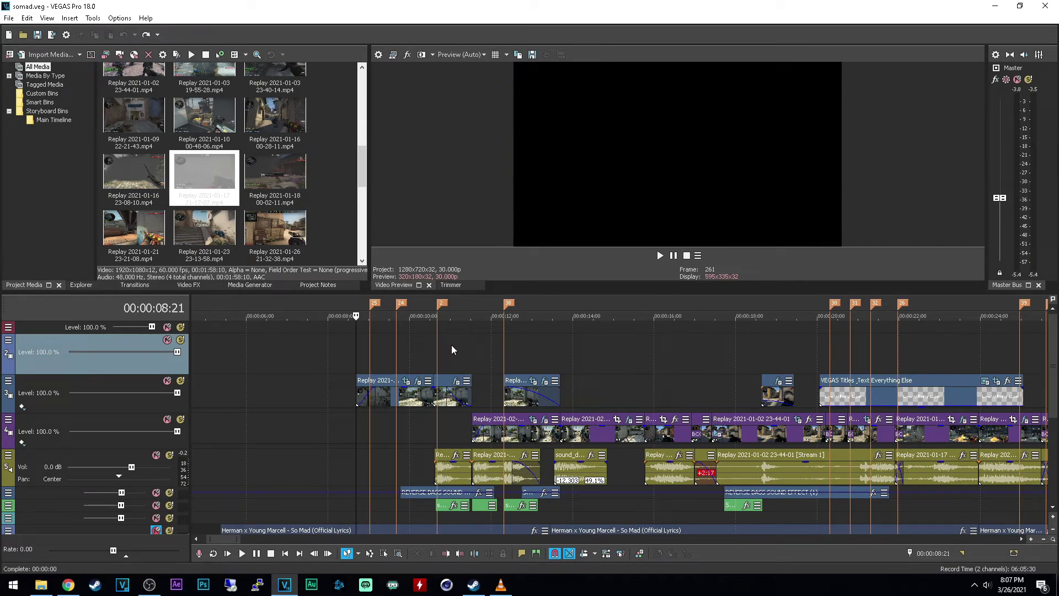
left_click(437, 346)
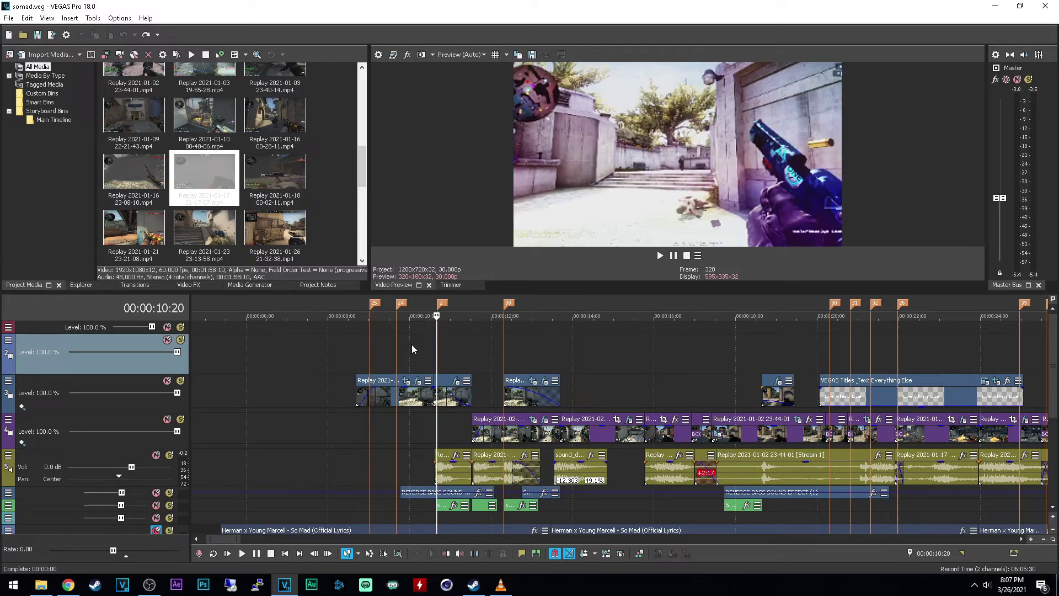